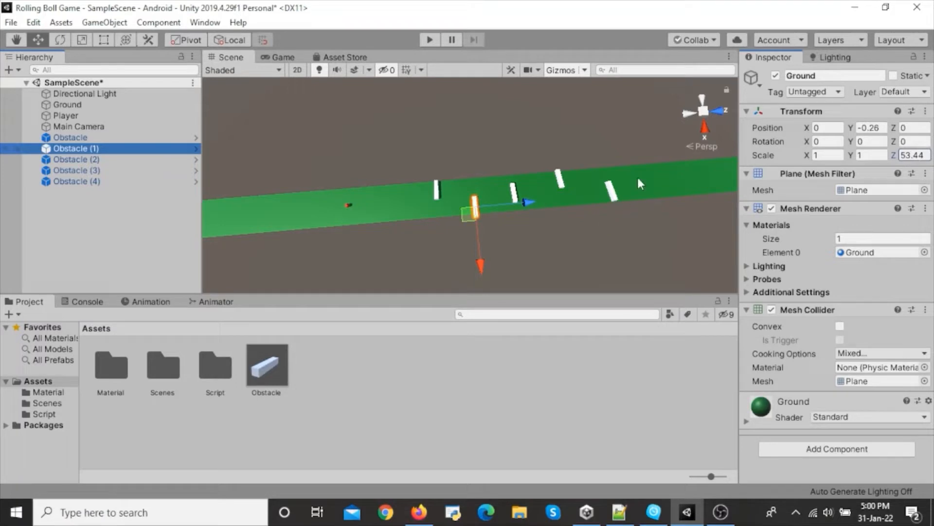
# Set the Ground plane's Z scale to 25.
pyautogui.click(609, 190)
pyautogui.click(701, 175)
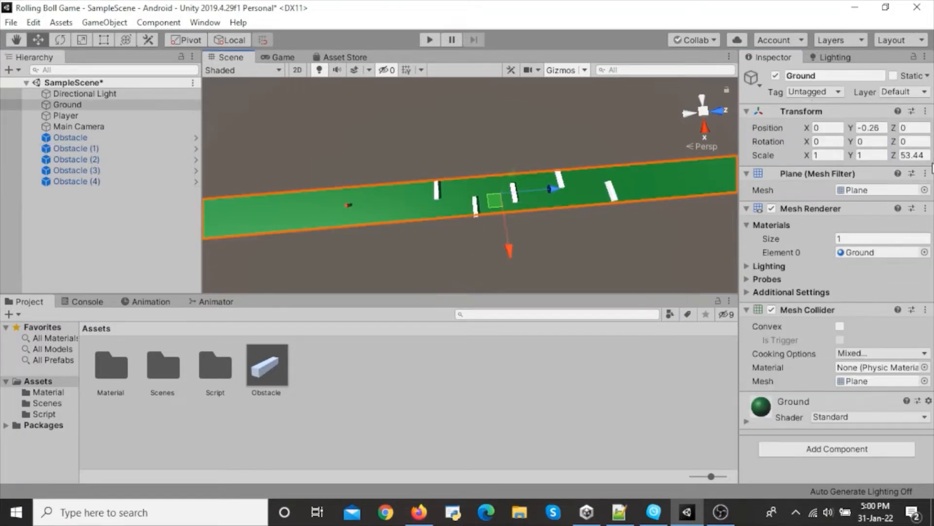
pyautogui.click(915, 154)
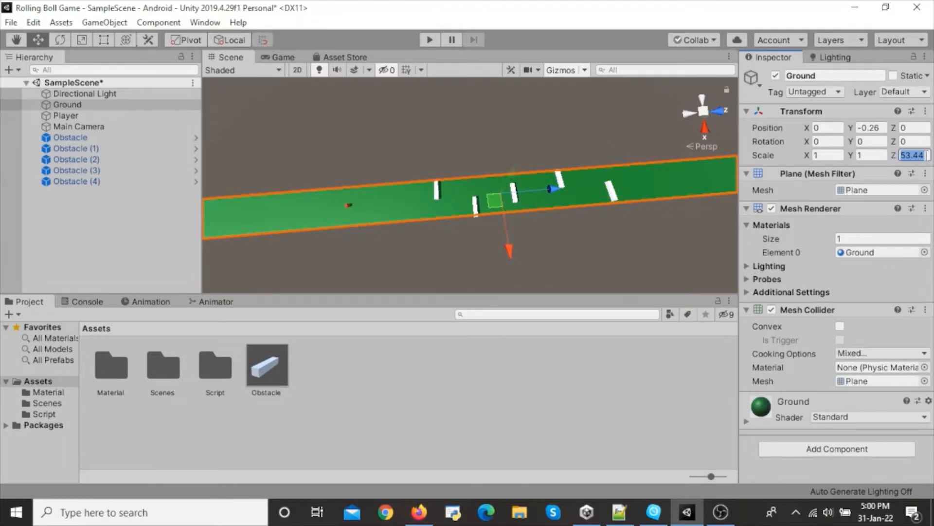
pyautogui.write('25')
# Move the Ground plane forward along Z to 76.7 so the player sits near its starting end.
pyautogui.scroll(-5, 600, 227)
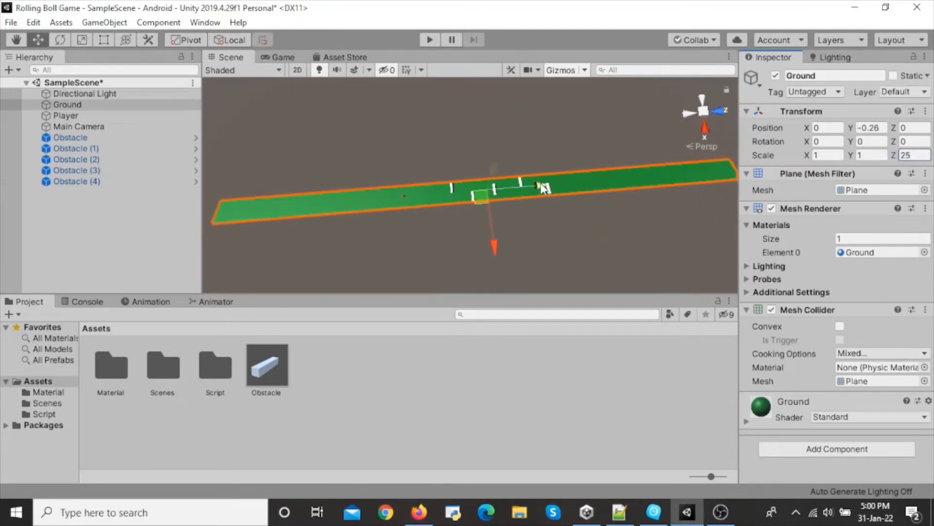
pyautogui.moveTo(544, 188); pyautogui.dragTo(696, 170)
pyautogui.scroll(2, 580, 253)
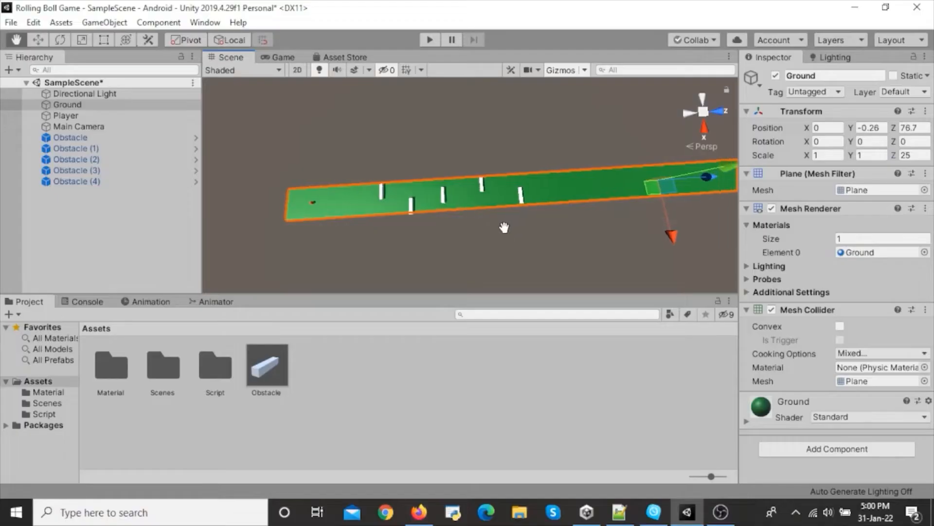
# Duplicate the five existing obstacles together and move the copies along Z just past the original group.
pyautogui.scroll(8, 507, 213)
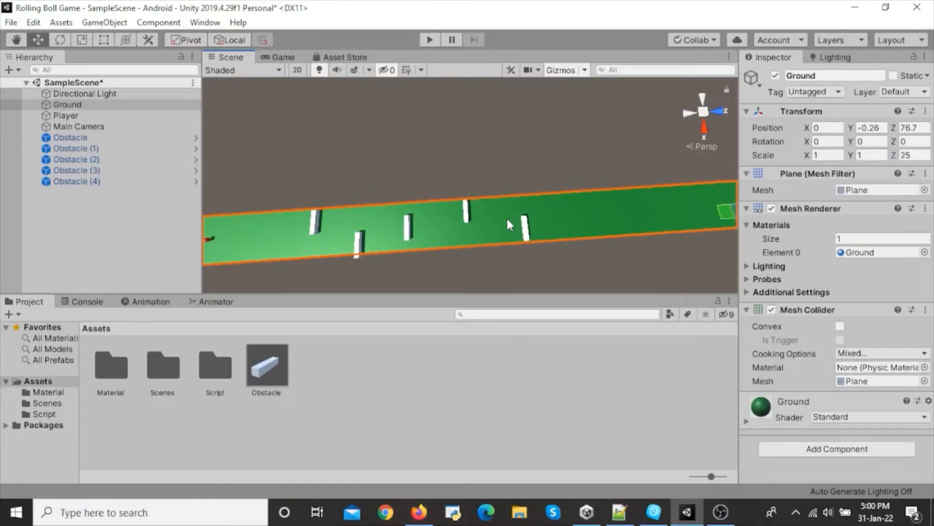
pyautogui.moveTo(500, 214); pyautogui.dragTo(497, 215, button='right')
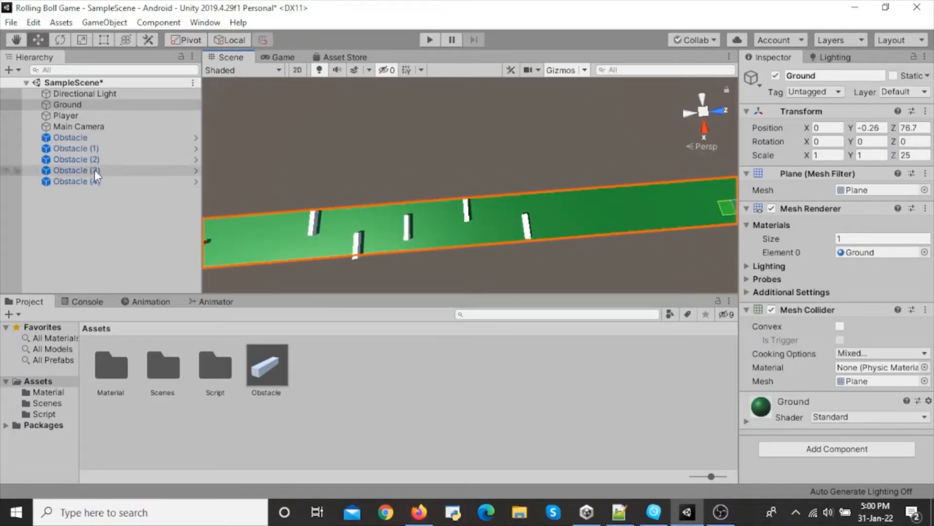
pyautogui.click(100, 139)
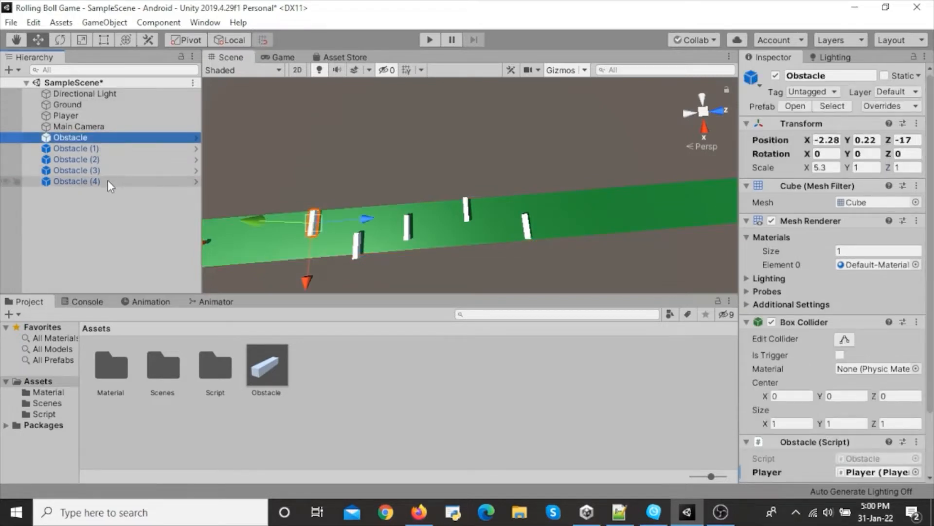
pyautogui.keyDown('shift'); pyautogui.click(107, 181); pyautogui.keyUp('shift')
pyautogui.press('f')
pyautogui.scroll(-10, 321, 197)
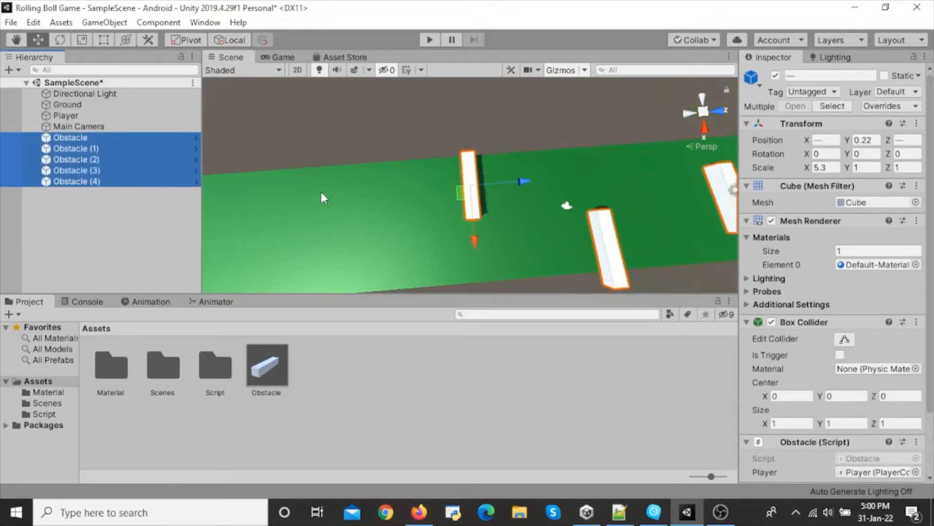
pyautogui.moveTo(478, 217); pyautogui.dragTo(386, 218, button='middle')
pyautogui.scroll(-4, 426, 214)
pyautogui.moveTo(601, 187); pyautogui.dragTo(472, 190, button='middle')
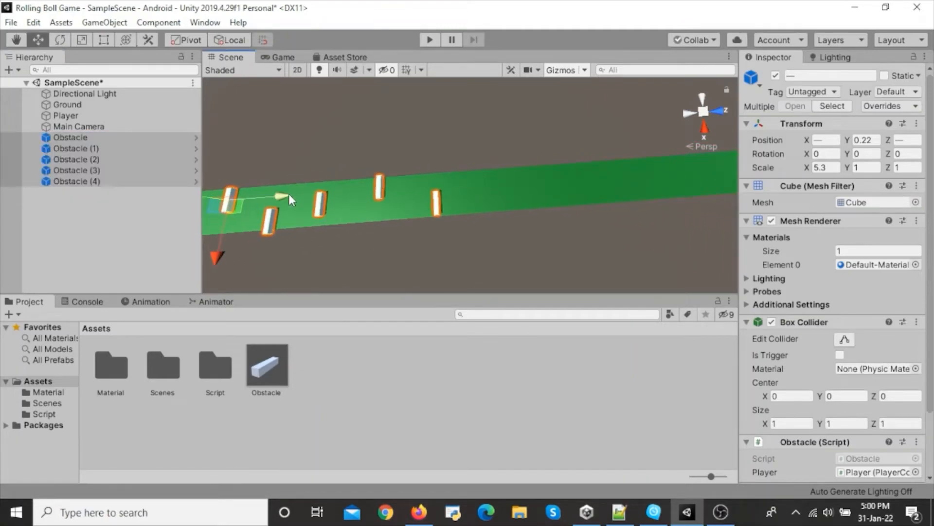
pyautogui.hotkey('ctrl', 'd')
pyautogui.moveTo(325, 213); pyautogui.dragTo(580, 242)
pyautogui.scroll(-10, 557, 246)
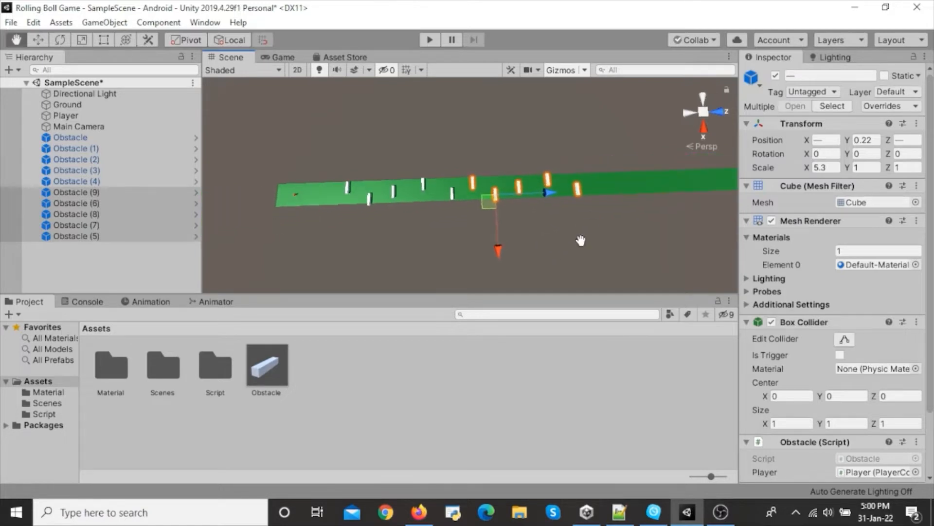
# Duplicate Obstacle (7), (8) and (9) together and move the copies farther along Z, with the middle one at about 112.
pyautogui.moveTo(579, 242); pyautogui.dragTo(567, 237, button='middle')
pyautogui.scroll(5, 550, 220)
pyautogui.click(545, 220)
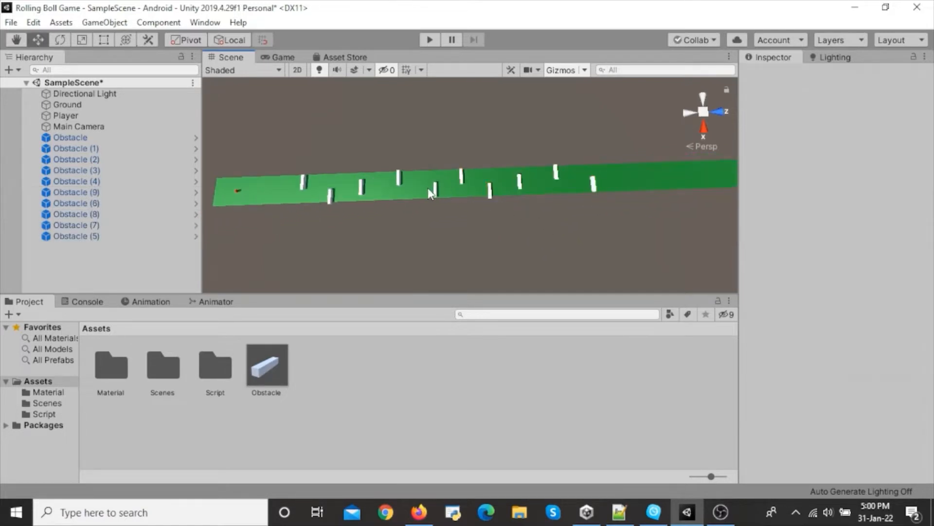
pyautogui.moveTo(586, 193); pyautogui.dragTo(477, 186, button='middle')
pyautogui.scroll(2, 526, 204)
pyautogui.click(476, 183)
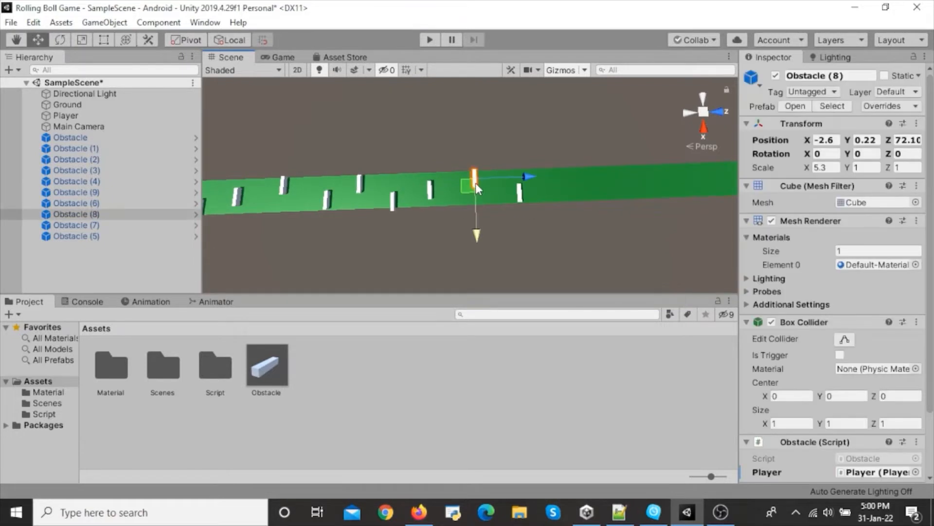
pyautogui.keyDown('ctrl'); pyautogui.click(430, 192); pyautogui.keyUp('ctrl')
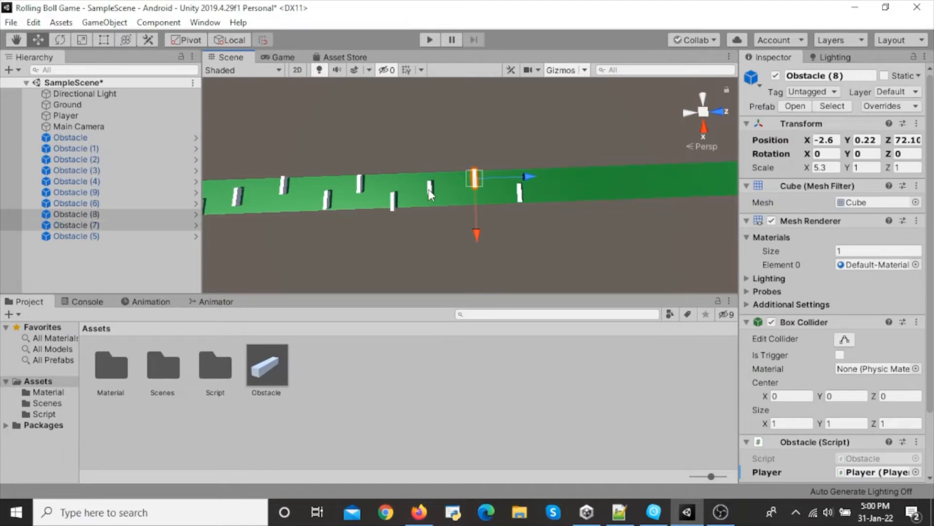
pyautogui.keyDown('ctrl'); pyautogui.click(520, 199); pyautogui.keyUp('ctrl')
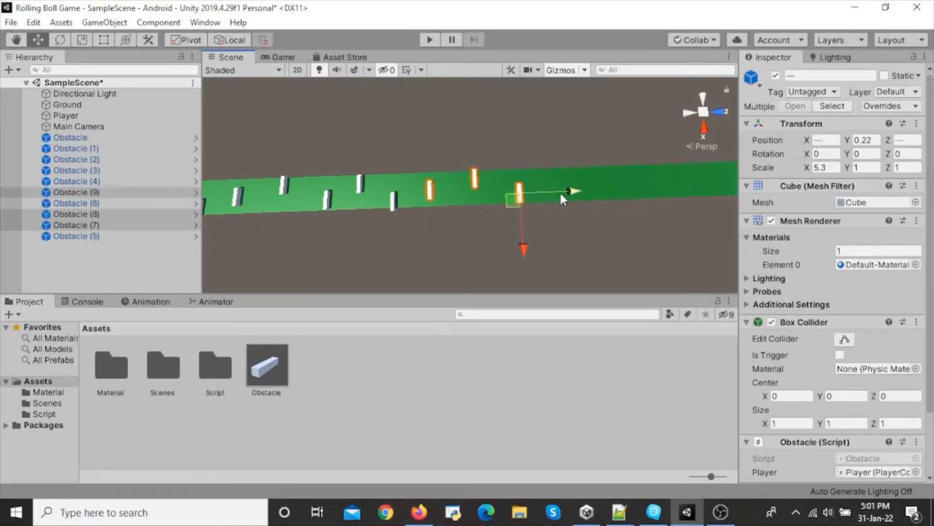
pyautogui.hotkey('ctrl', 'd')
pyautogui.moveTo(568, 189); pyautogui.dragTo(716, 190)
pyautogui.hotkey('ctrl', 'z')
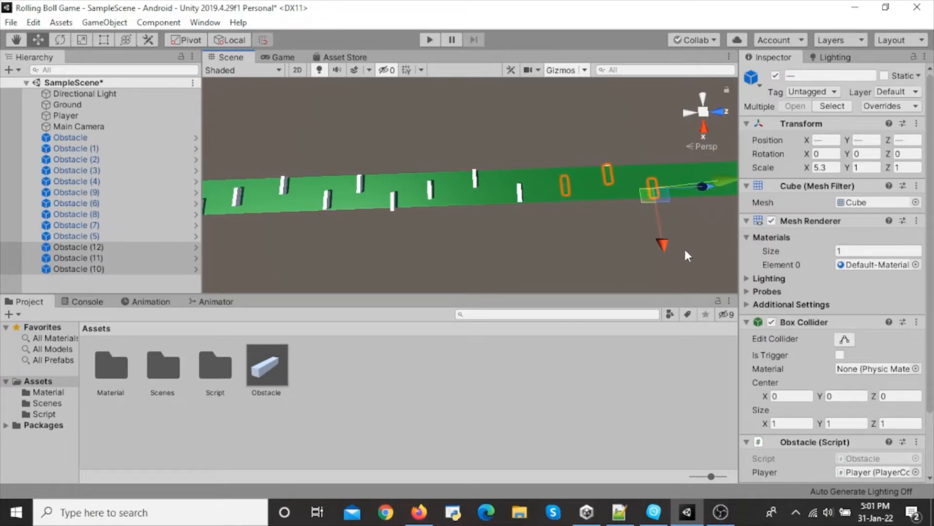
pyautogui.hotkey('ctrl', 'z')
pyautogui.keyDown('alt'); pyautogui.moveTo(700, 225); pyautogui.dragTo(654, 218); pyautogui.keyUp('alt')
# Duplicate Obstacle (11) and move the copy along Z to about 137, beyond the last obstacle.
pyautogui.moveTo(653, 213); pyautogui.dragTo(527, 251, button='middle')
pyautogui.click(658, 210)
pyautogui.scroll(3, 525, 249)
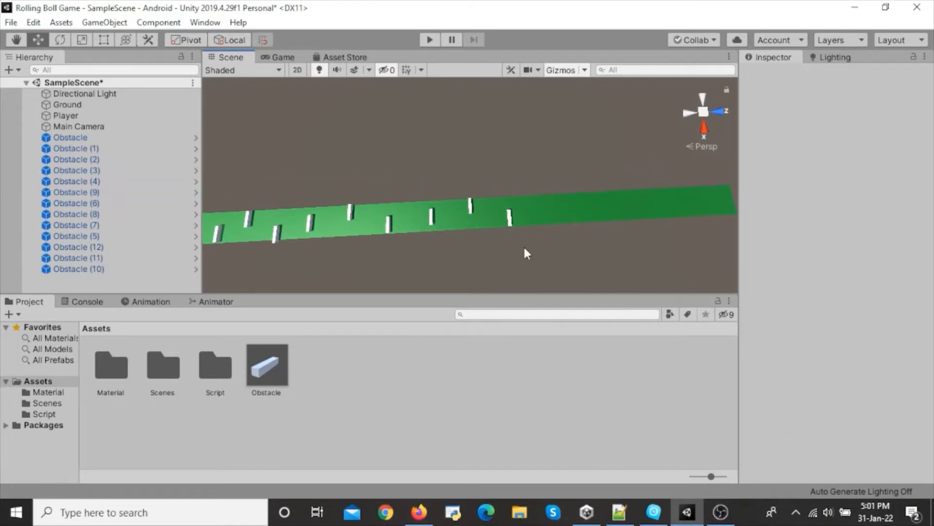
pyautogui.click(520, 222)
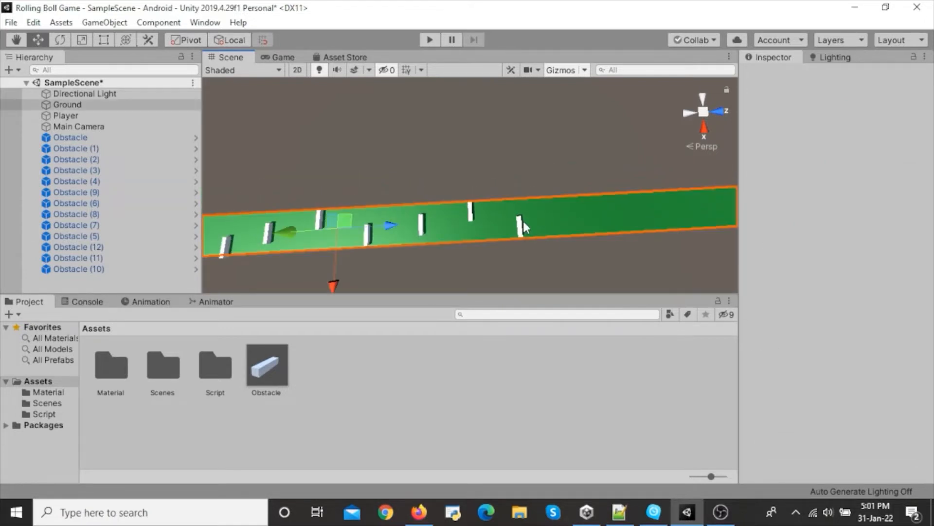
pyautogui.click(470, 217)
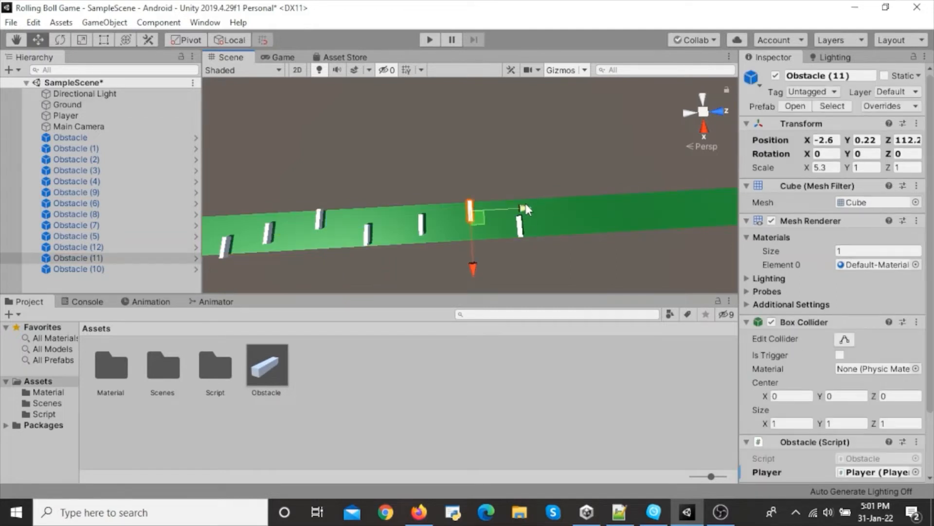
pyautogui.hotkey('ctrl', 'd')
pyautogui.moveTo(523, 208); pyautogui.dragTo(638, 206)
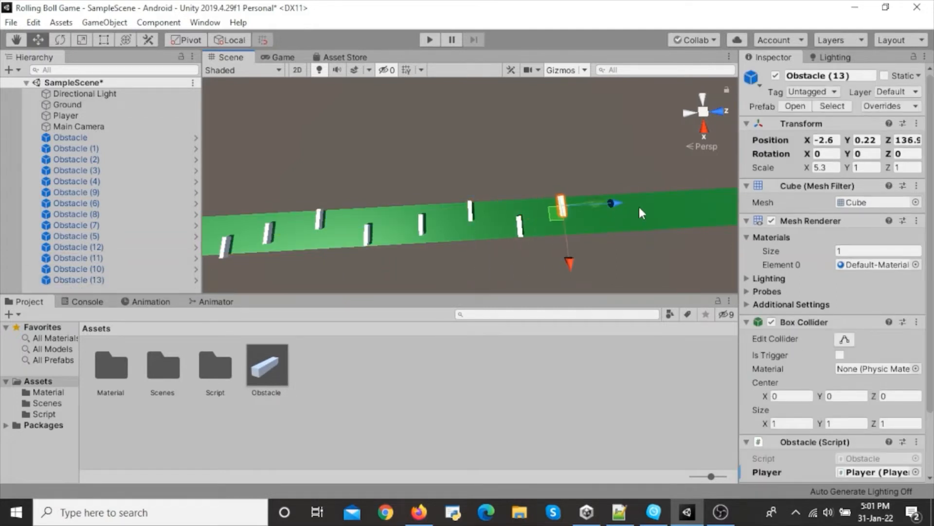
pyautogui.click(639, 209)
# Duplicate the farthest obstacle and place the copy at about X 0.7, Z 145.
pyautogui.moveTo(638, 205); pyautogui.dragTo(538, 223, button='middle')
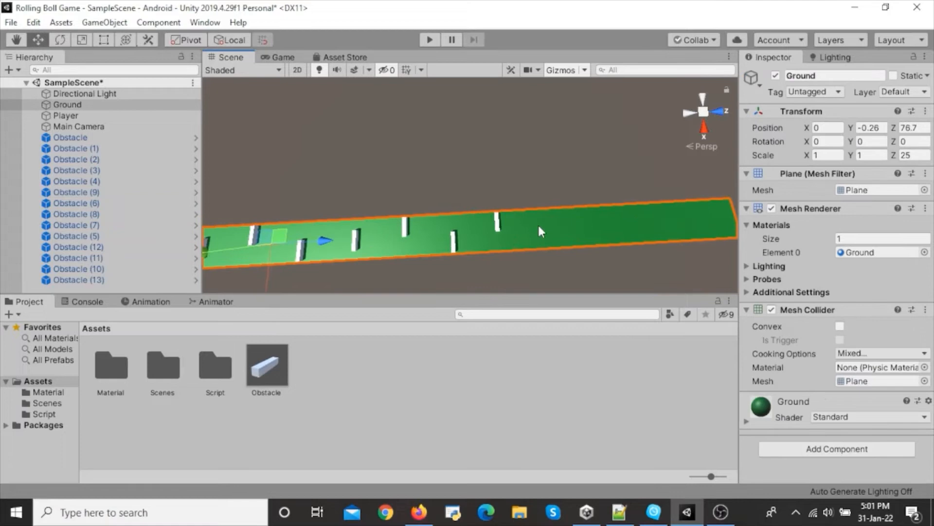
pyautogui.click(497, 225)
pyautogui.hotkey('ctrl', 'd')
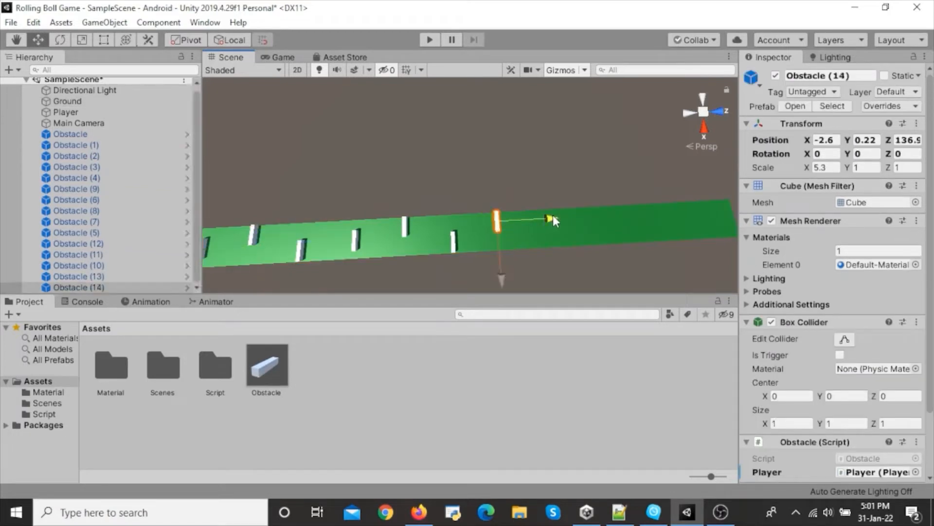
pyautogui.moveTo(552, 219); pyautogui.dragTo(586, 214)
pyautogui.moveTo(536, 290); pyautogui.dragTo(533, 291)
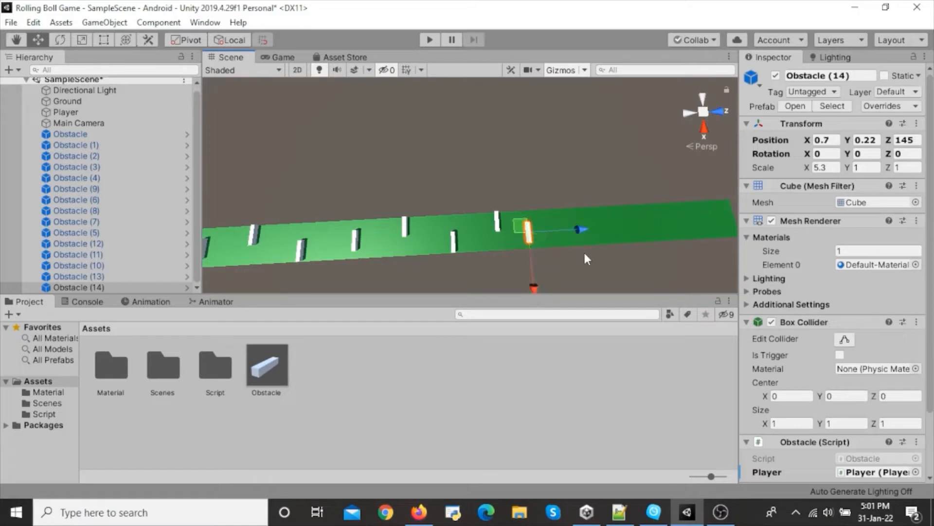
# Duplicate Obstacle (14) and place the copy at about X -2.5, Z 153.
pyautogui.moveTo(584, 254); pyautogui.dragTo(536, 258, button='middle')
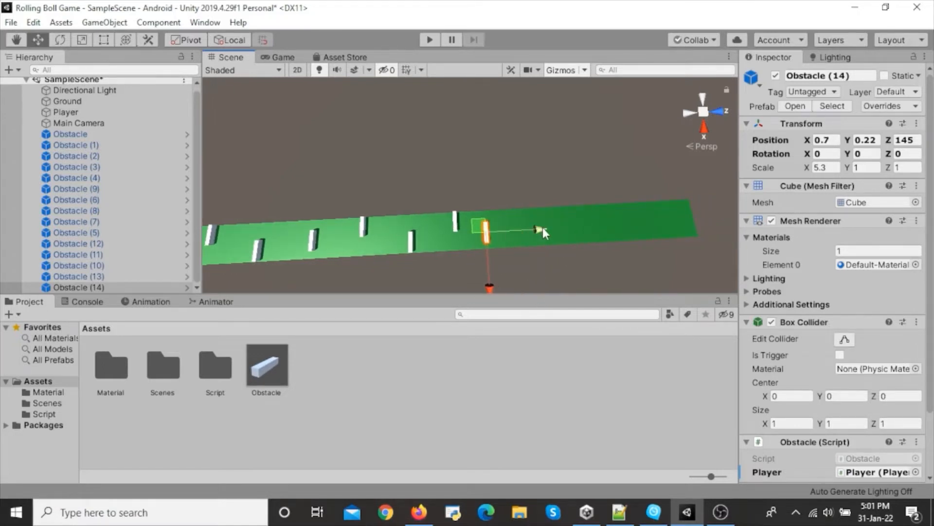
pyautogui.hotkey('ctrl', 'd')
pyautogui.moveTo(536, 229); pyautogui.dragTo(573, 227)
pyautogui.moveTo(521, 285); pyautogui.dragTo(521, 270)
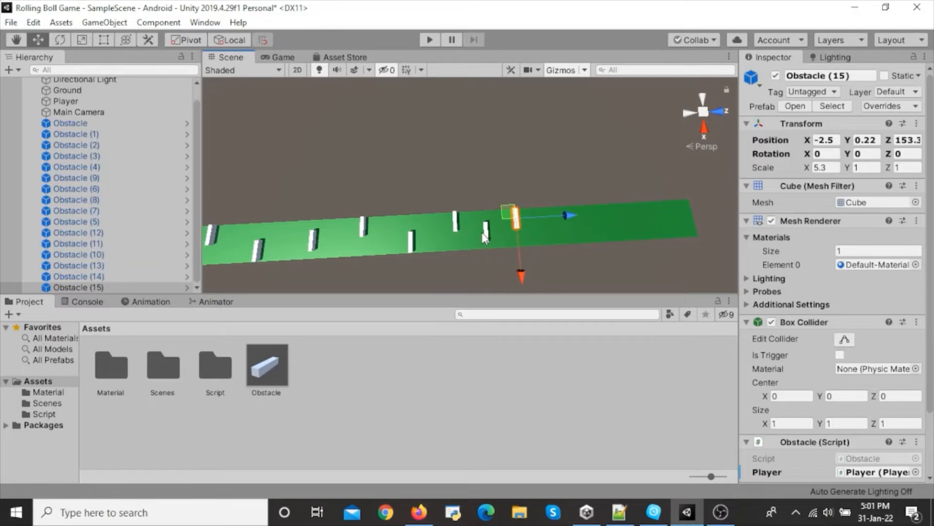
# Duplicate Obstacle (10) and (13) together and move the copies along Z past the last obstacle, near the ground's far end.
pyautogui.click(481, 264)
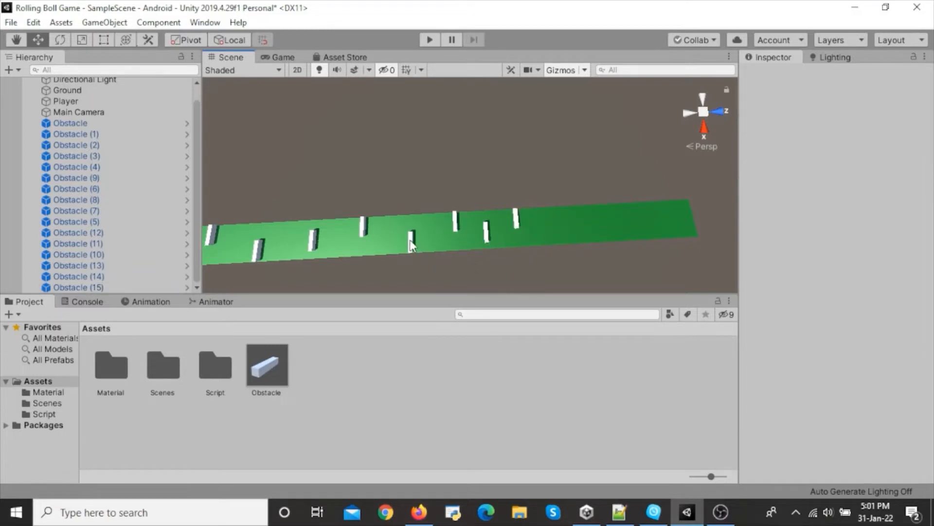
pyautogui.click(411, 243)
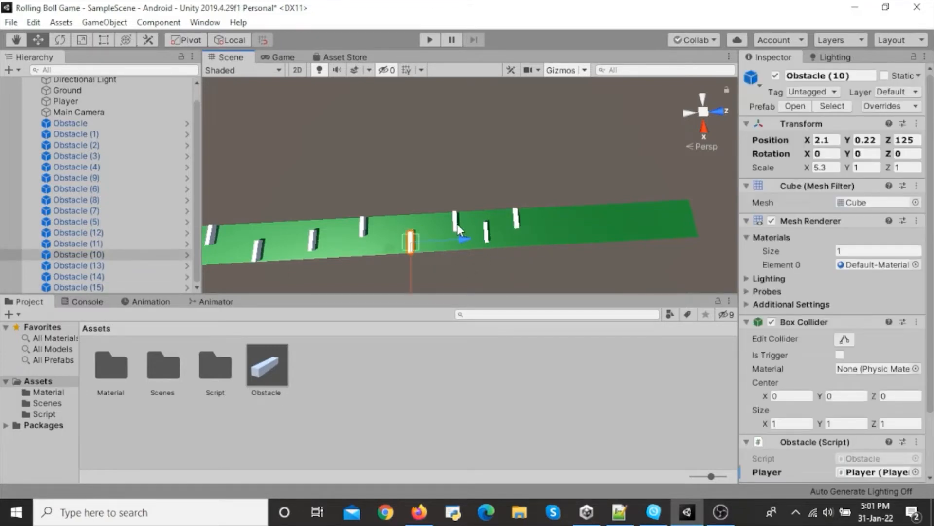
pyautogui.keyDown('ctrl'); pyautogui.click(457, 223); pyautogui.keyUp('ctrl')
pyautogui.hotkey('ctrl', 'd')
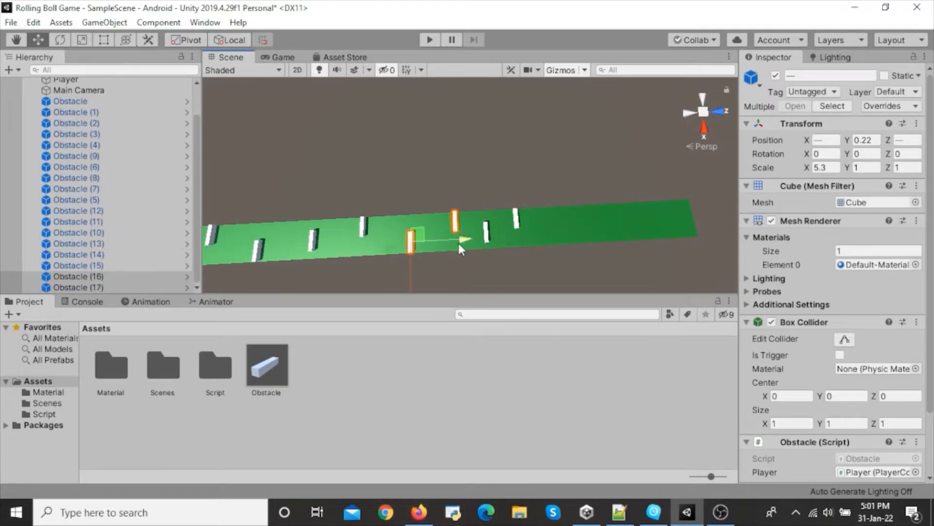
pyautogui.moveTo(510, 219); pyautogui.dragTo(602, 234)
pyautogui.keyDown('alt'); pyautogui.moveTo(609, 181); pyautogui.dragTo(553, 176); pyautogui.keyUp('alt')
pyautogui.click(446, 165)
pyautogui.scroll(2, 105, 202)
pyautogui.scroll(-2, 104, 202)
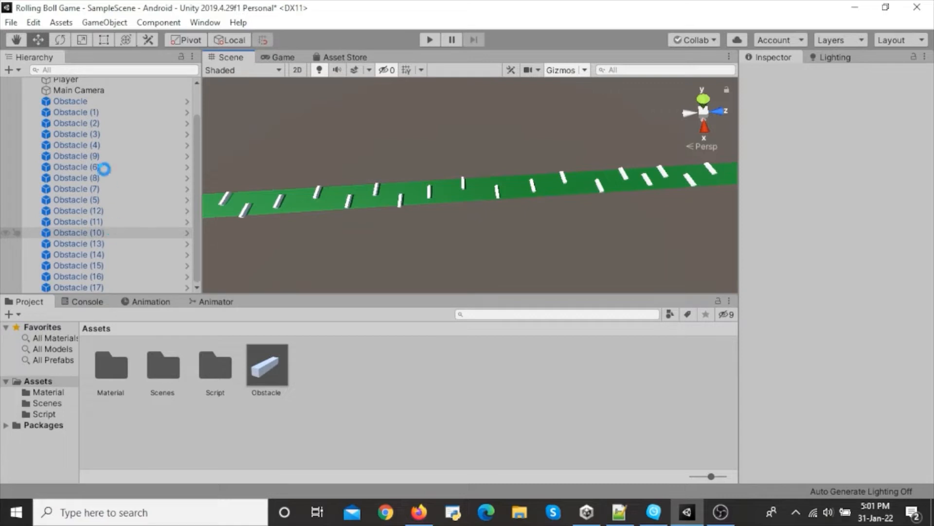
# Create an empty game object in the scene and name it Obstacles.
pyautogui.click(8, 72)
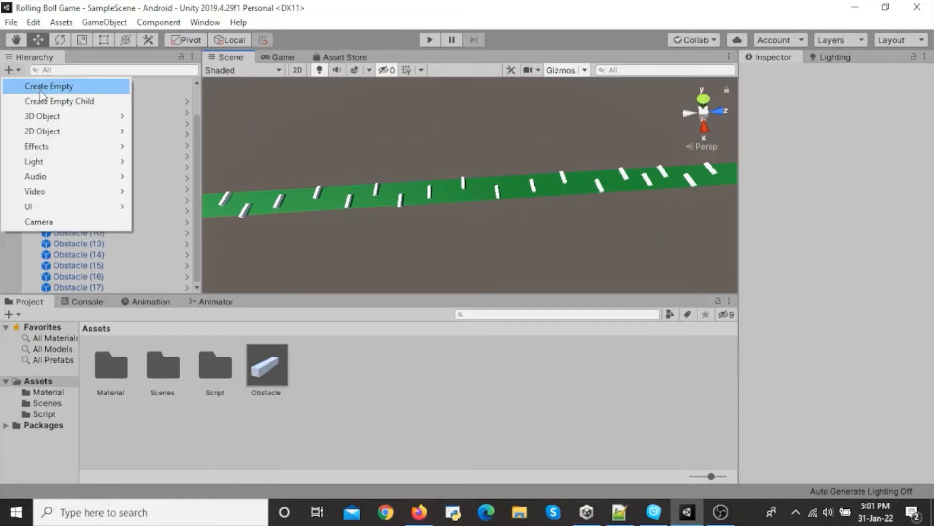
pyautogui.click(59, 83)
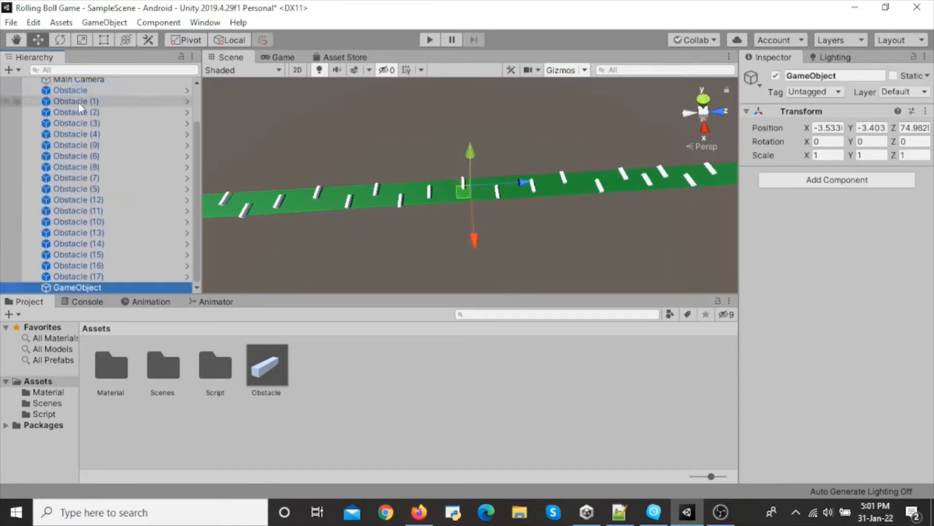
pyautogui.click(838, 76)
pyautogui.write('Ob')
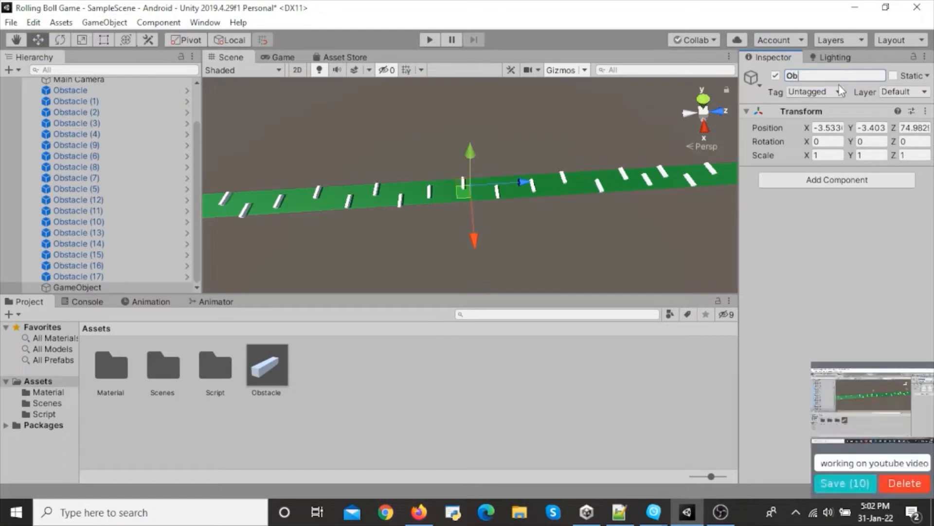
pyautogui.write('stacles')
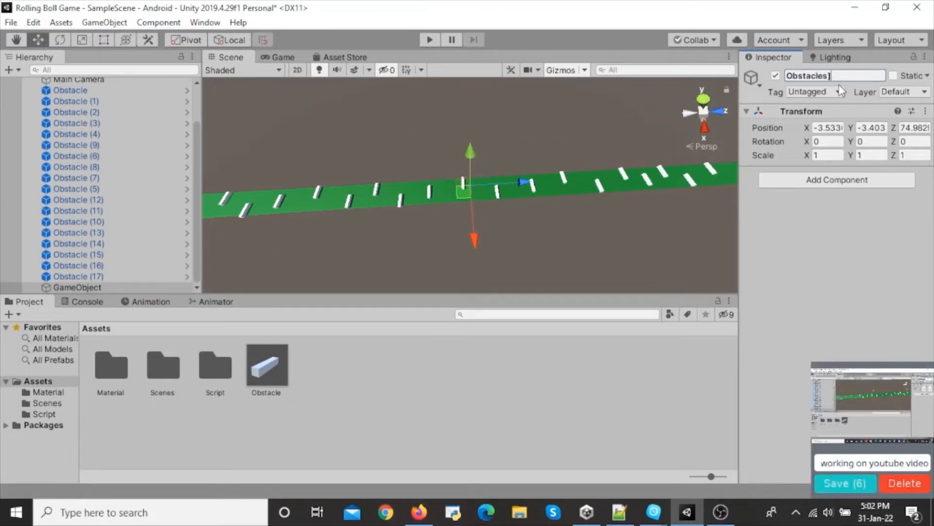
pyautogui.press('Return')
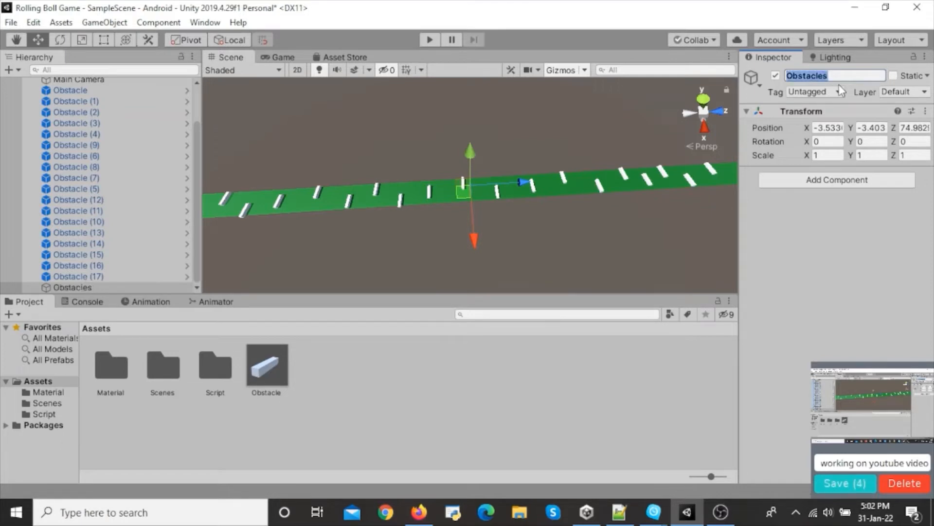
# Make all the obstacles, from Obstacle to Obstacle (17), children of the Obstacles object and collapse the group.
pyautogui.click(59, 92)
pyautogui.keyDown('shift'); pyautogui.click(98, 276); pyautogui.keyUp('shift')
pyautogui.moveTo(98, 276)
pyautogui.mouseDown()
pyautogui.moveTo(115, 249)
pyautogui.moveTo(95, 287)
pyautogui.mouseUp()
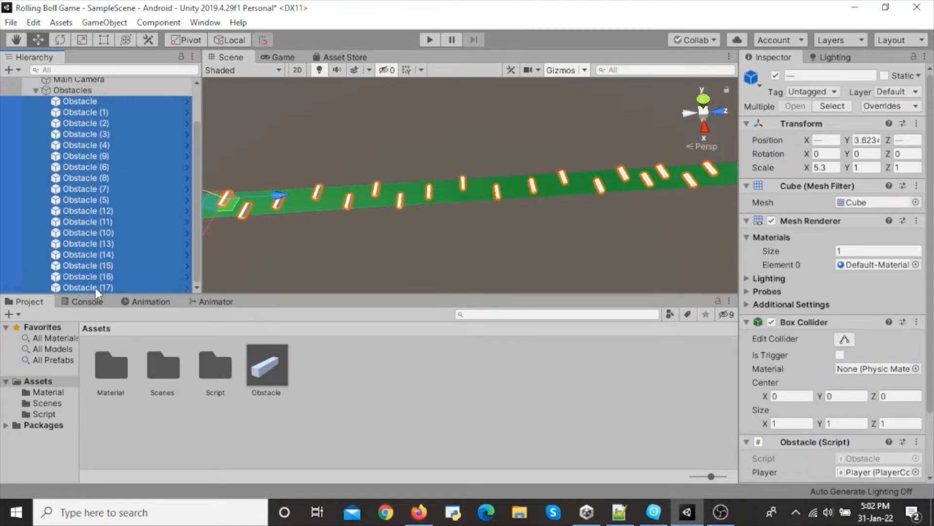
pyautogui.click(36, 90)
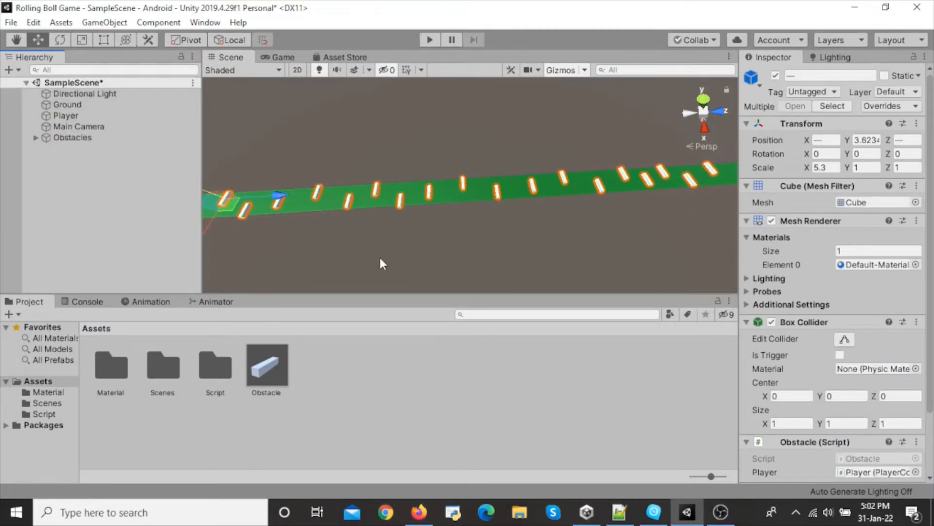
# Play-test the level by steering the ball between the obstacles until it hits one, and stop the game.
pyautogui.keyDown('alt'); pyautogui.moveTo(363, 248); pyautogui.dragTo(559, 203); pyautogui.keyUp('alt')
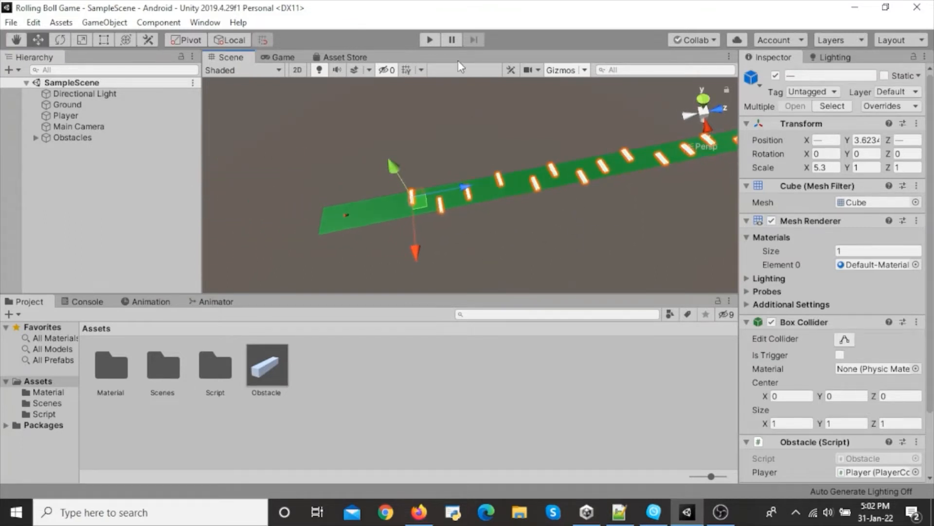
pyautogui.click(431, 40)
pyautogui.click(721, 514)
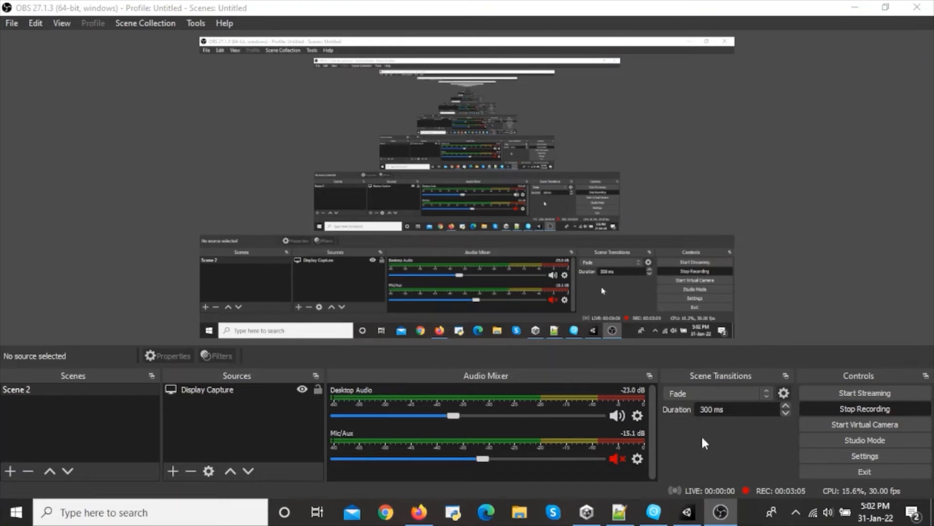
pyautogui.hotkey('alt', 'Tab')
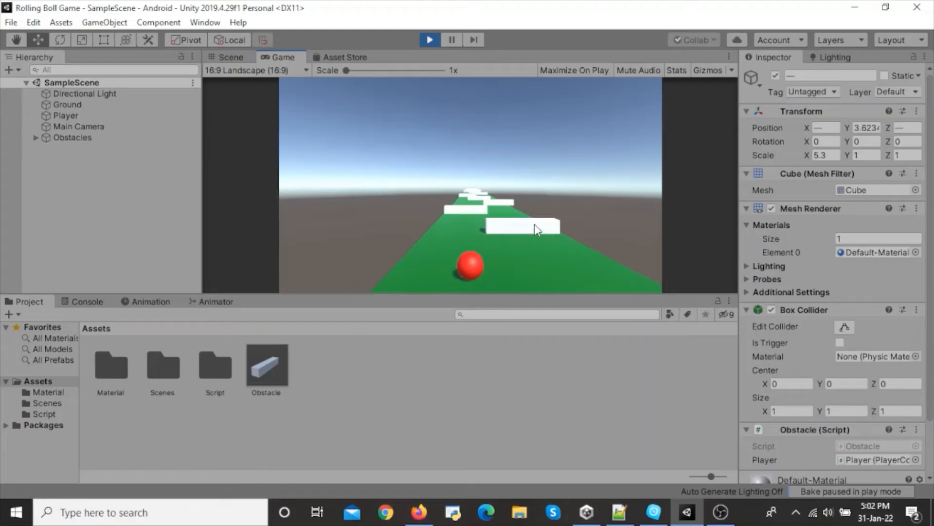
pyautogui.press('Left')
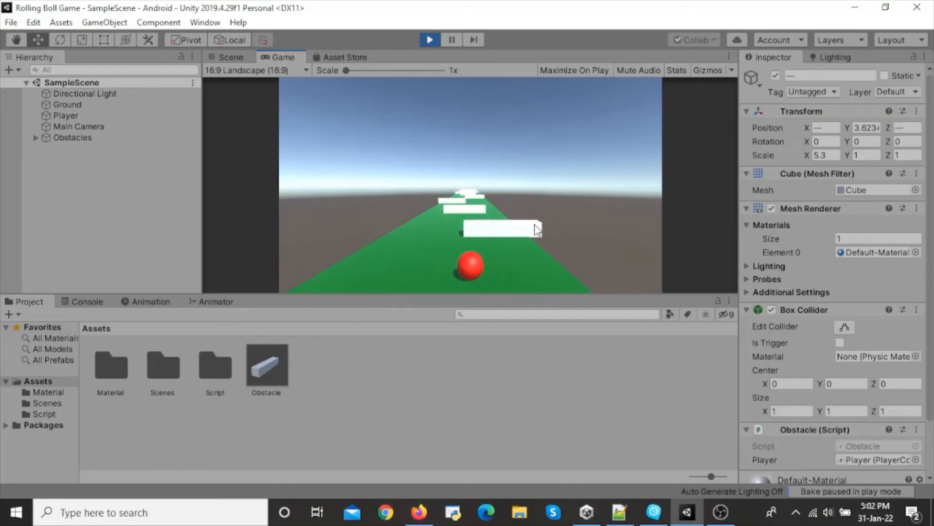
pyautogui.press('Right')
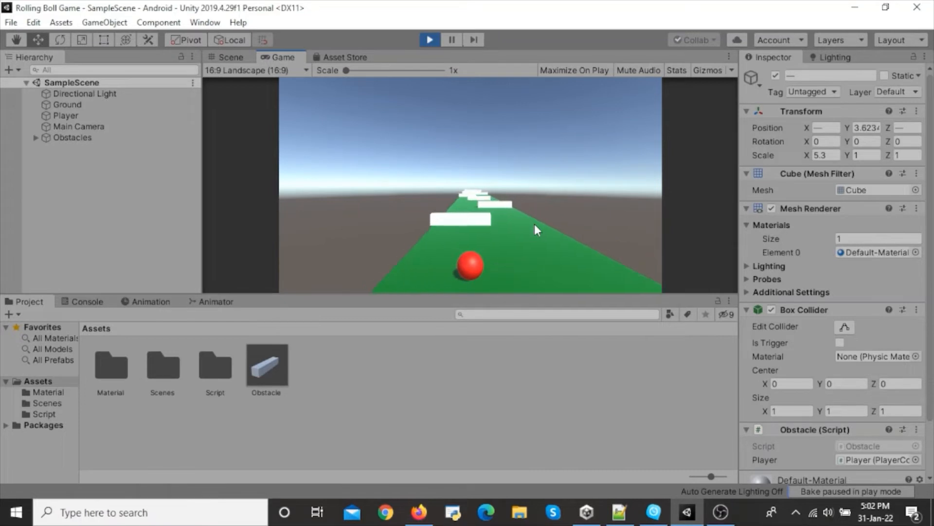
pyautogui.press('Left')
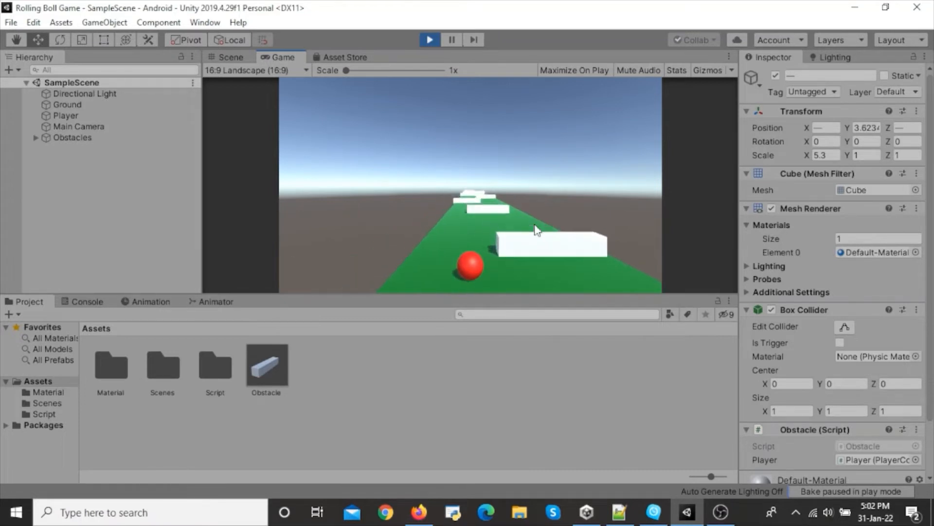
pyautogui.click(421, 40)
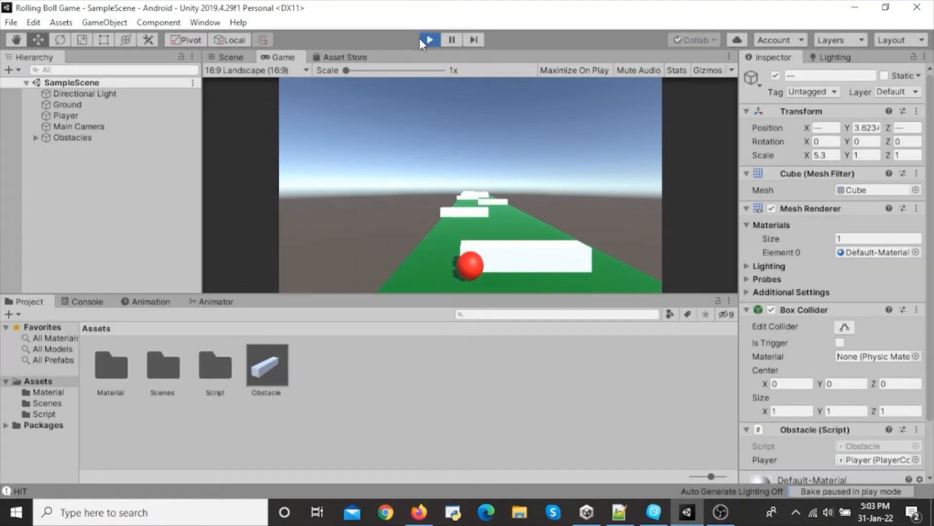
# Create an empty game object at the scene's top level and name it LevelComplete.
pyautogui.scroll(-3, 498, 248)
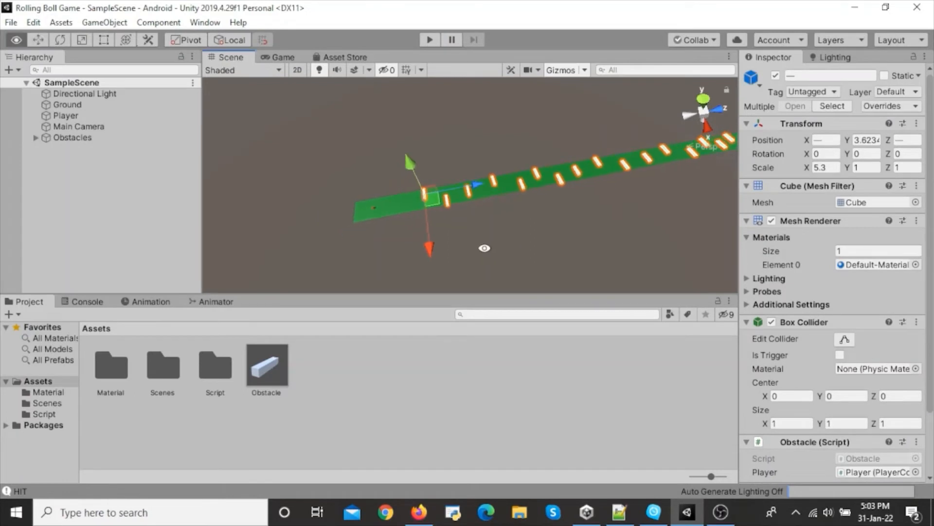
pyautogui.keyDown('alt'); pyautogui.moveTo(483, 247); pyautogui.dragTo(497, 214); pyautogui.keyUp('alt')
pyautogui.moveTo(544, 218); pyautogui.dragTo(354, 286, button='middle')
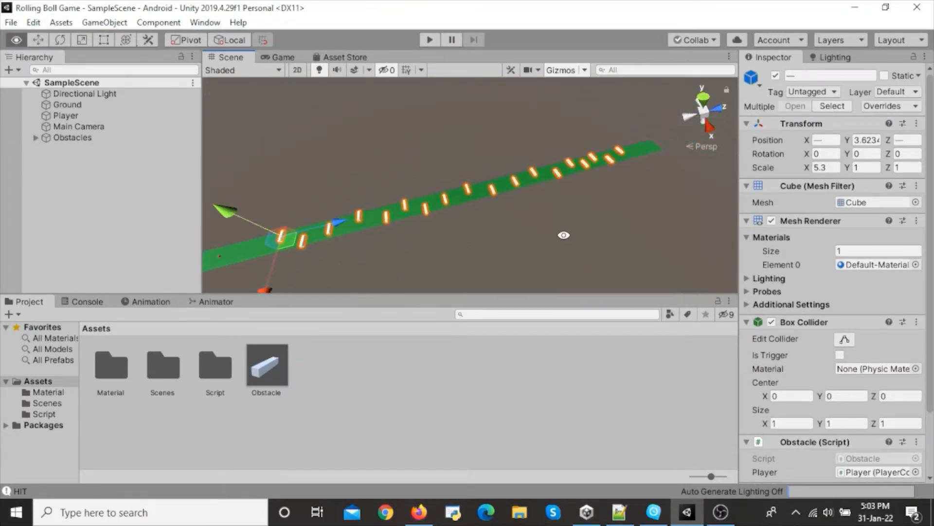
pyautogui.keyDown('alt'); pyautogui.moveTo(563, 236); pyautogui.dragTo(528, 235); pyautogui.keyUp('alt')
pyautogui.click(127, 222)
pyautogui.rightClick(73, 223)
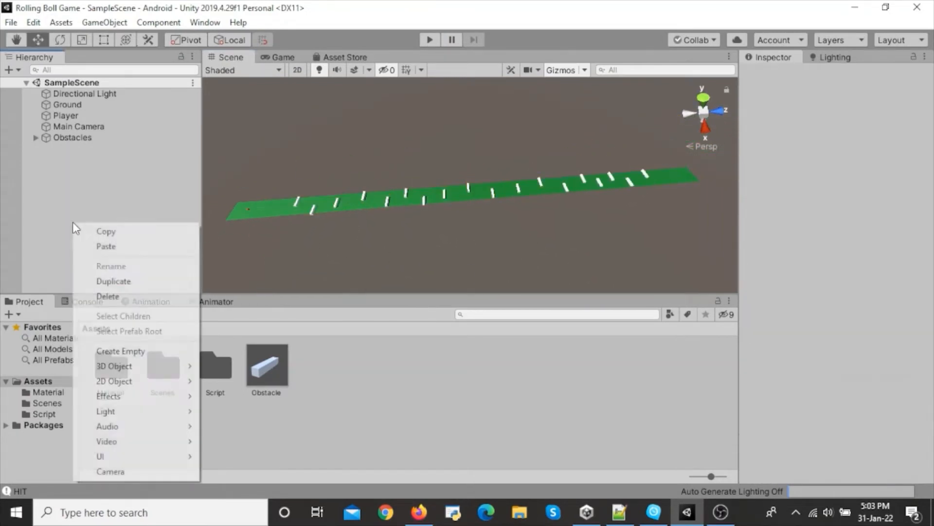
pyautogui.click(125, 351)
pyautogui.click(862, 77)
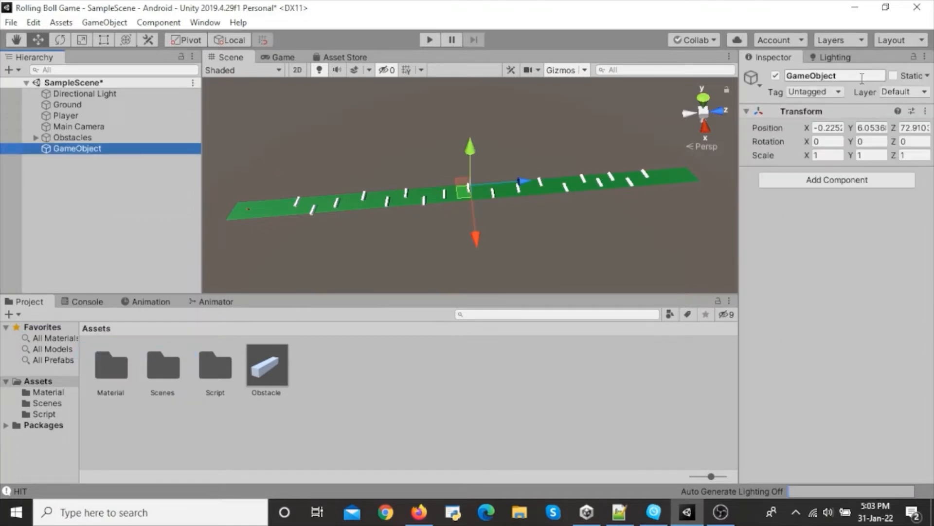
pyautogui.write('Leve')
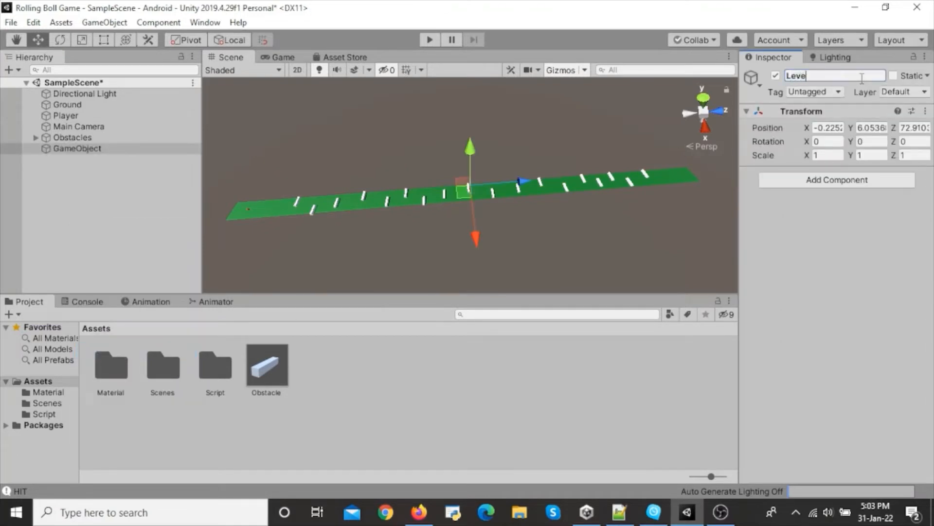
pyautogui.write('lComplete')
pyautogui.press('Return')
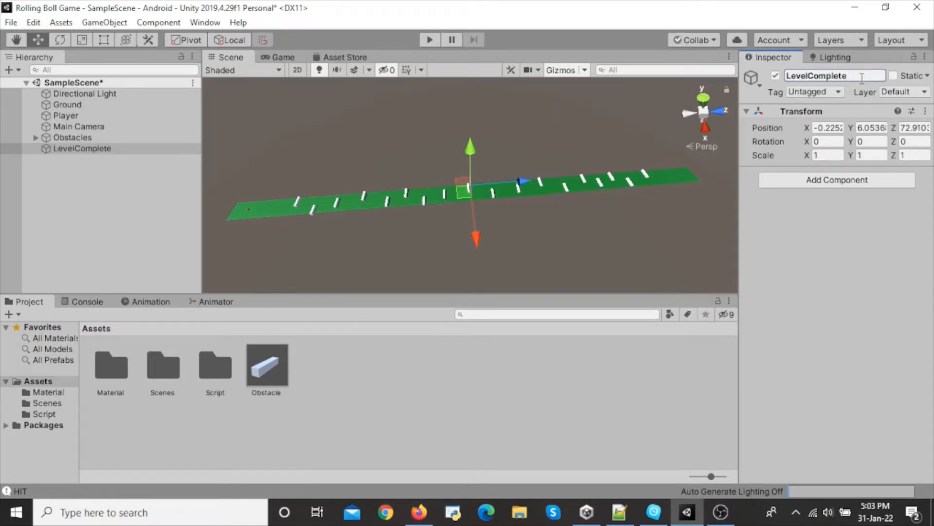
# Move LevelComplete along Z to about 195.19 near the ground's far end and lower it to about Y -0.3.
pyautogui.scroll(15, 583, 216)
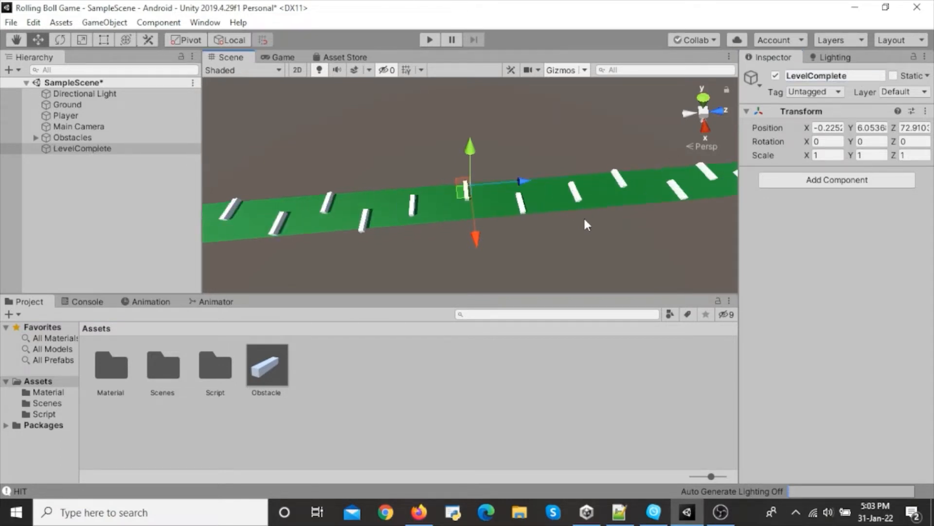
pyautogui.keyDown('alt'); pyautogui.moveTo(571, 218); pyautogui.dragTo(565, 284); pyautogui.keyUp('alt')
pyautogui.moveTo(550, 242); pyautogui.dragTo(408, 225, button='middle')
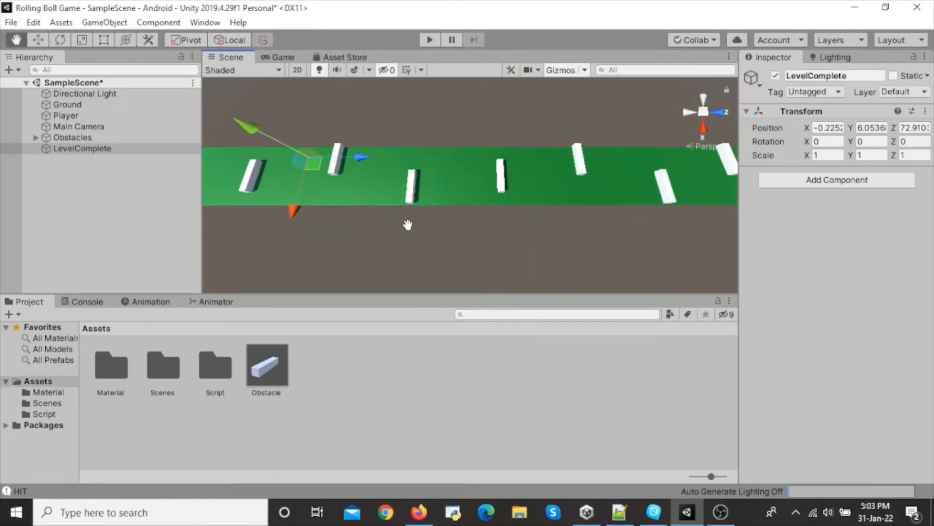
pyautogui.scroll(-4, 446, 197)
pyautogui.moveTo(553, 212); pyautogui.dragTo(366, 204, button='middle')
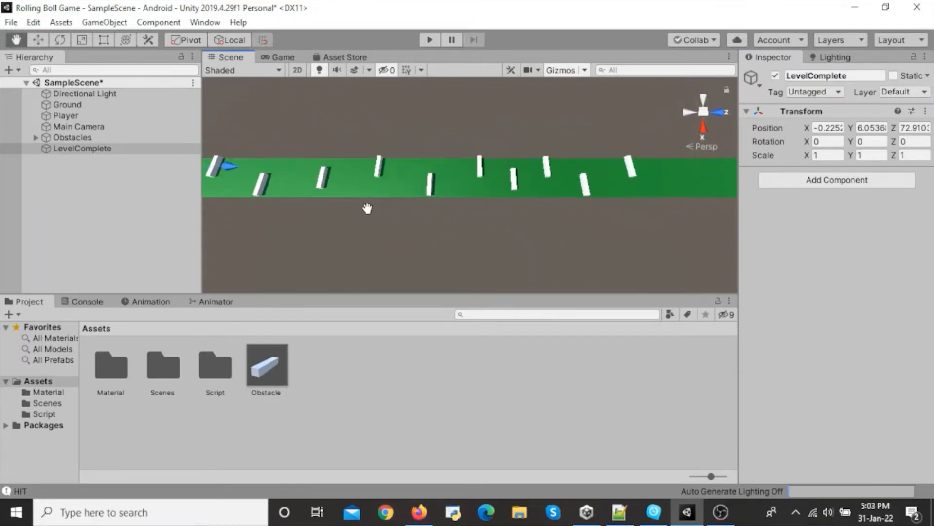
pyautogui.moveTo(280, 167); pyautogui.dragTo(732, 200)
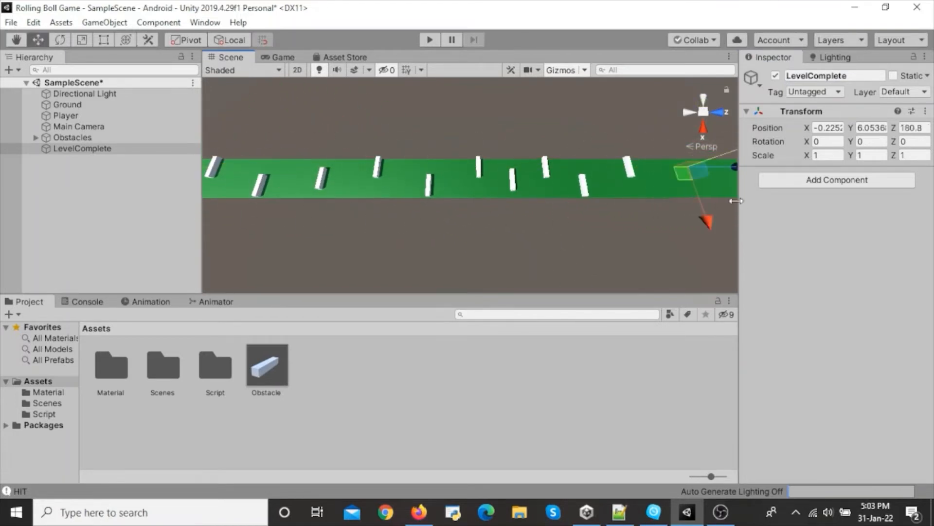
pyautogui.press('f')
pyautogui.moveTo(528, 187); pyautogui.dragTo(576, 188)
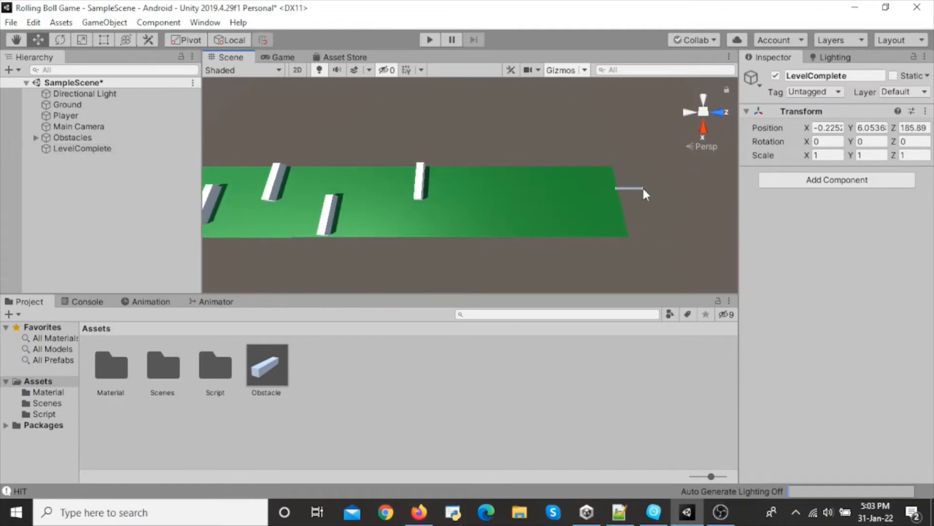
pyautogui.click(643, 189)
pyautogui.click(88, 148)
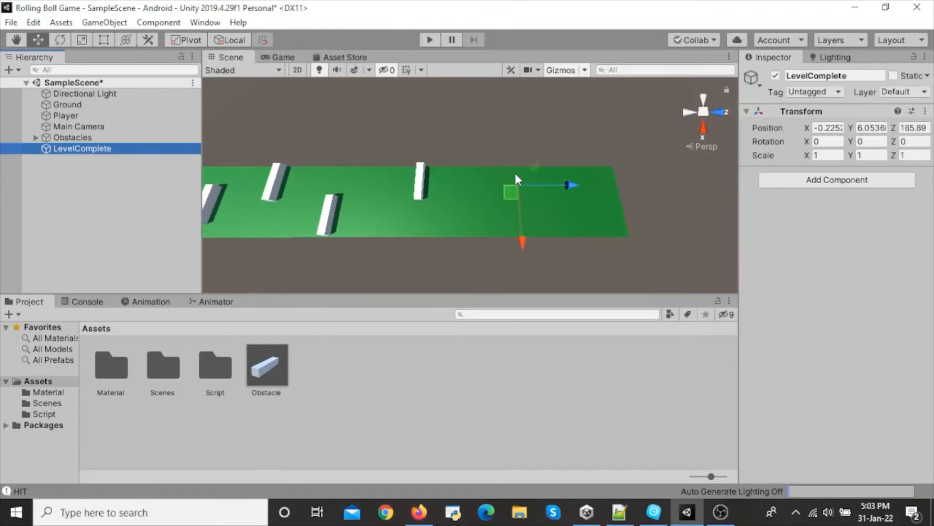
pyautogui.moveTo(569, 194); pyautogui.dragTo(656, 185)
pyautogui.keyDown('alt'); pyautogui.moveTo(656, 185); pyautogui.dragTo(94, 422); pyautogui.keyUp('alt')
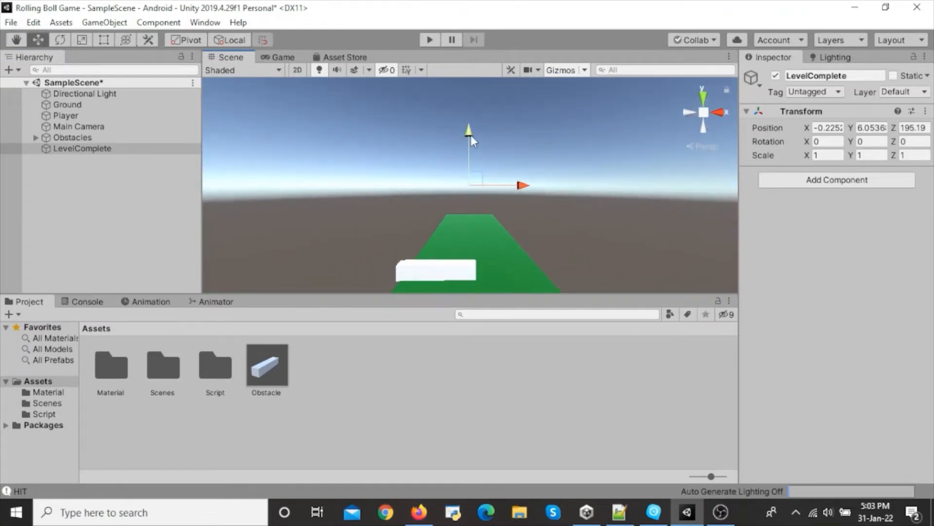
pyautogui.moveTo(471, 135); pyautogui.dragTo(534, 351)
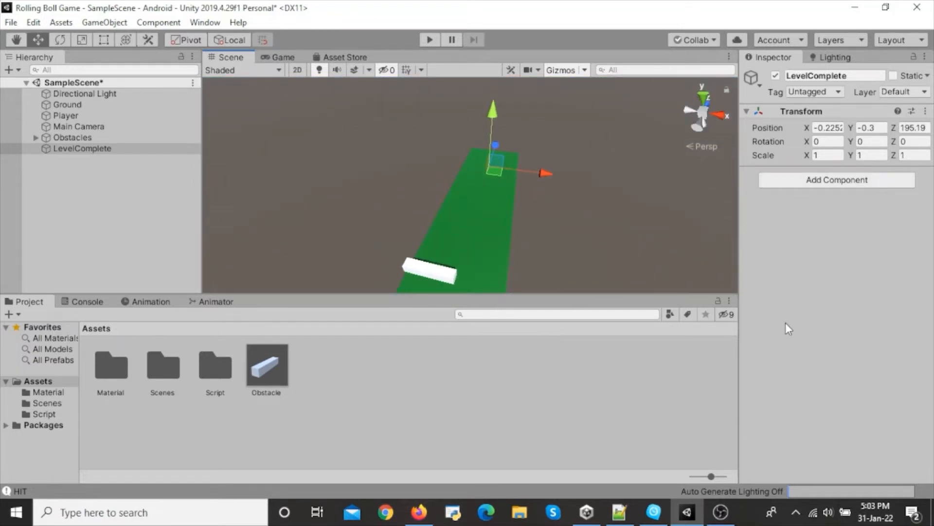
# Add a Box Collider component to LevelComplete and enable its Is Trigger option.
pyautogui.click(837, 180)
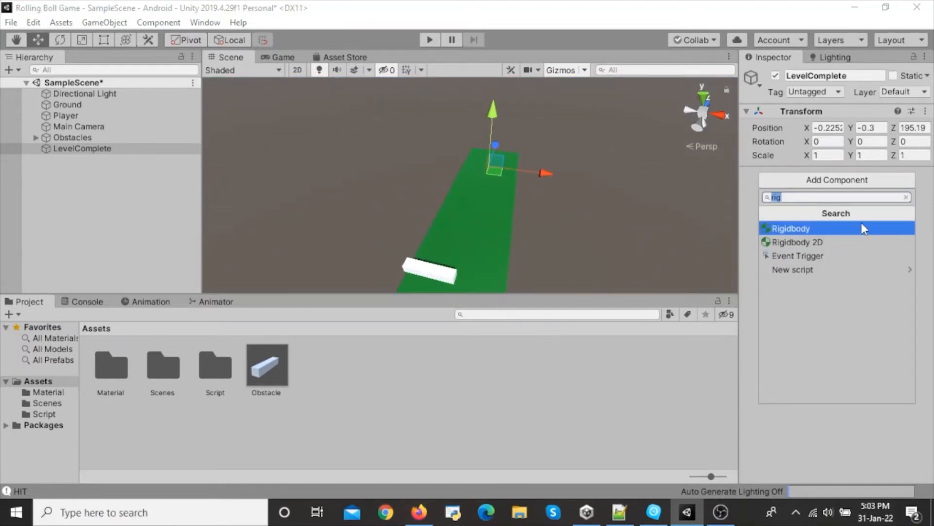
pyautogui.write('bo')
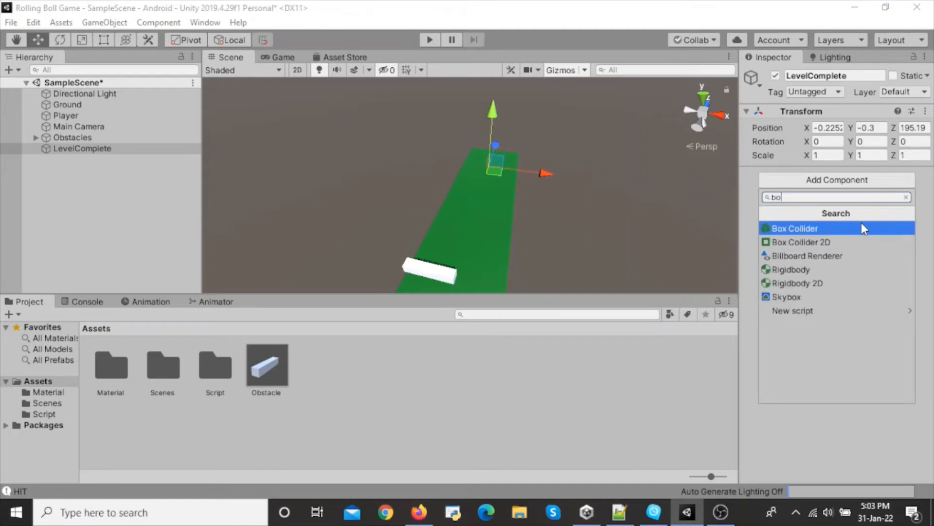
pyautogui.click(862, 227)
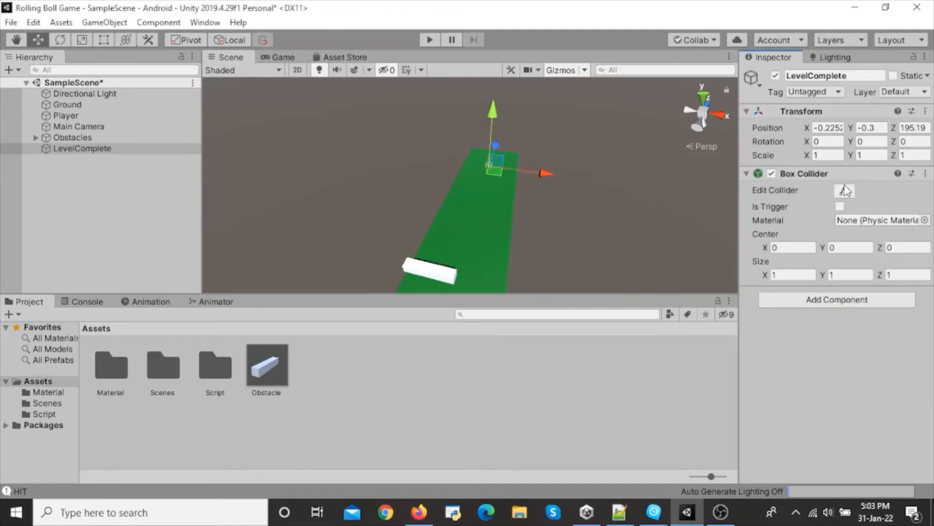
pyautogui.moveTo(566, 257); pyautogui.dragTo(515, 125, button='right')
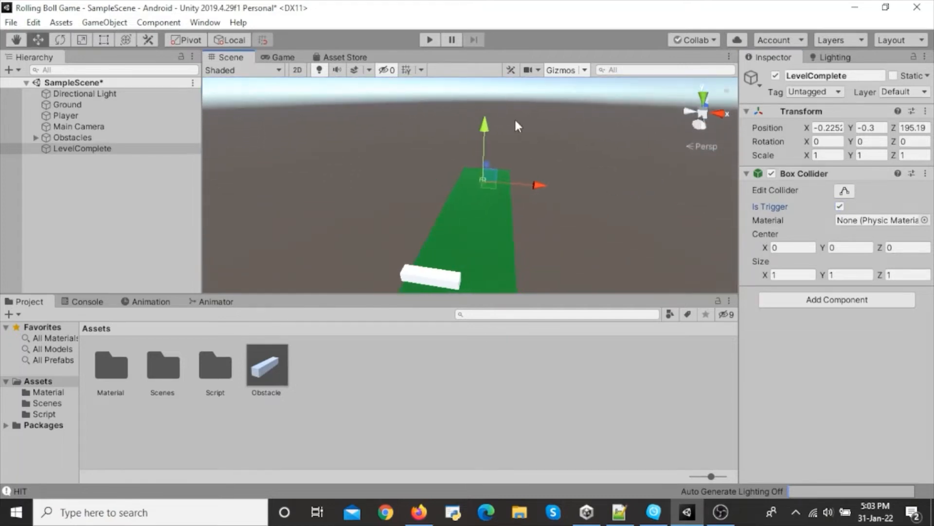
pyautogui.click(487, 113)
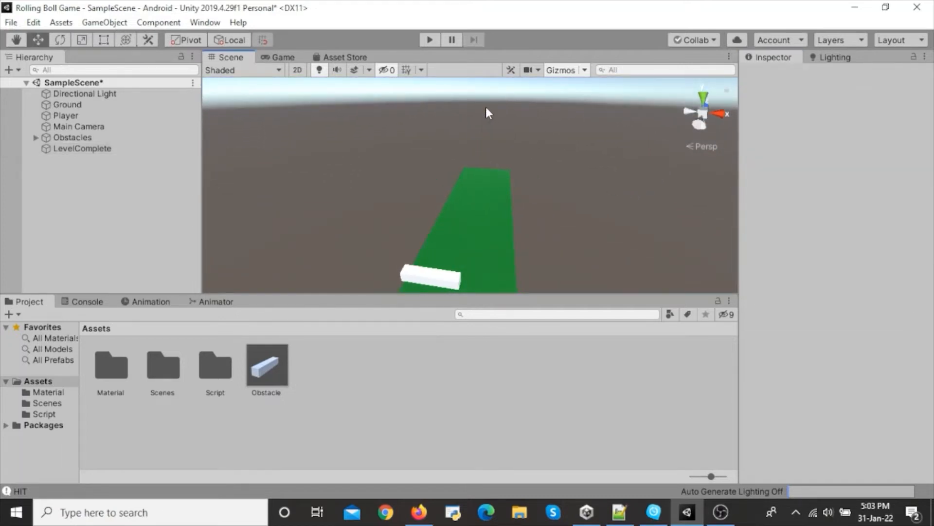
# Raise LevelComplete to about Y 0.42 and enlarge its Box Collider to a size of about X 9.12, Y 5.55.
pyautogui.doubleClick(147, 151)
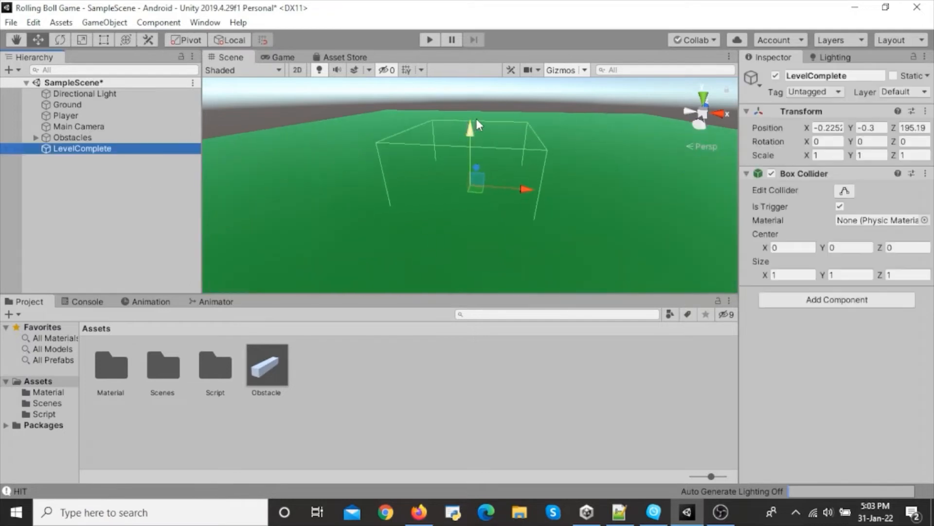
pyautogui.moveTo(474, 126)
pyautogui.mouseDown()
pyautogui.moveTo(468, 112)
pyautogui.moveTo(484, 122)
pyautogui.mouseUp()
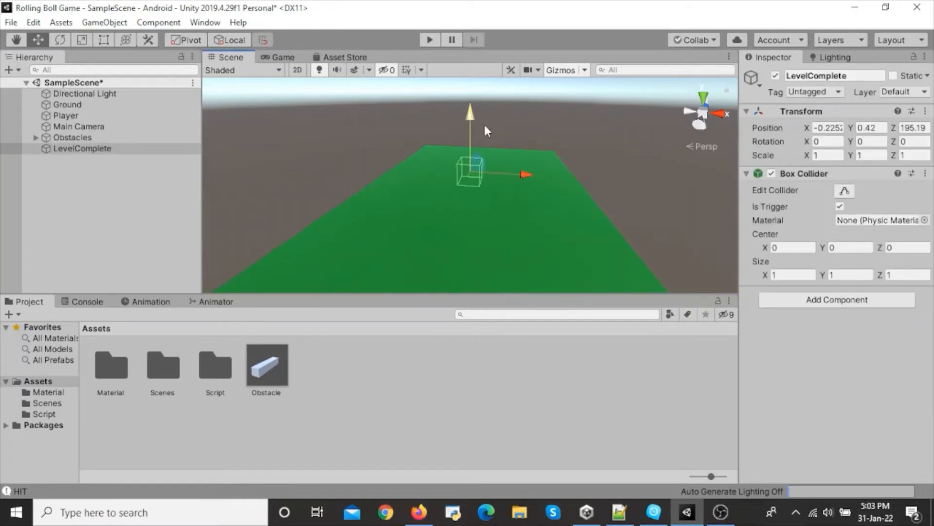
pyautogui.moveTo(483, 123); pyautogui.dragTo(572, 237, button='right')
pyautogui.keyDown('alt'); pyautogui.moveTo(573, 237); pyautogui.dragTo(573, 247); pyautogui.keyUp('alt')
pyautogui.moveTo(764, 274); pyautogui.dragTo(77, 271)
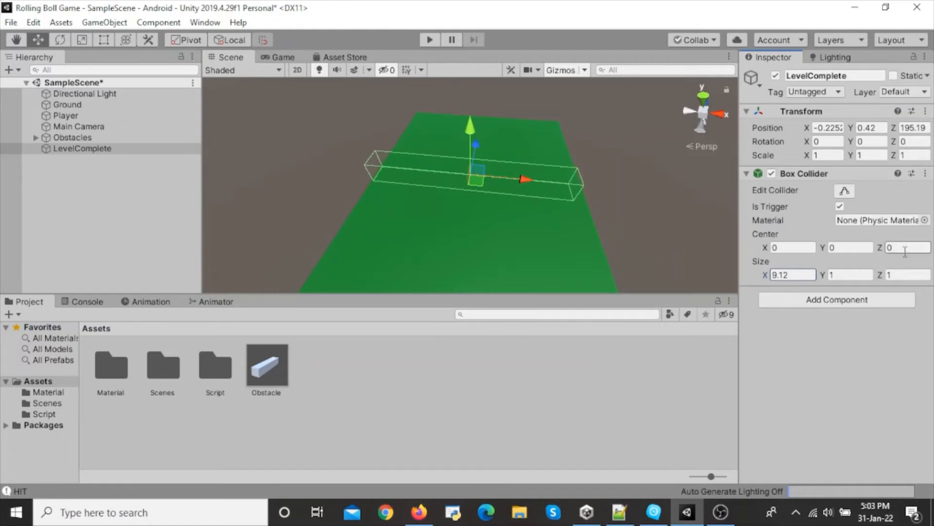
pyautogui.moveTo(823, 275); pyautogui.dragTo(933, 271)
pyautogui.click(2, 259)
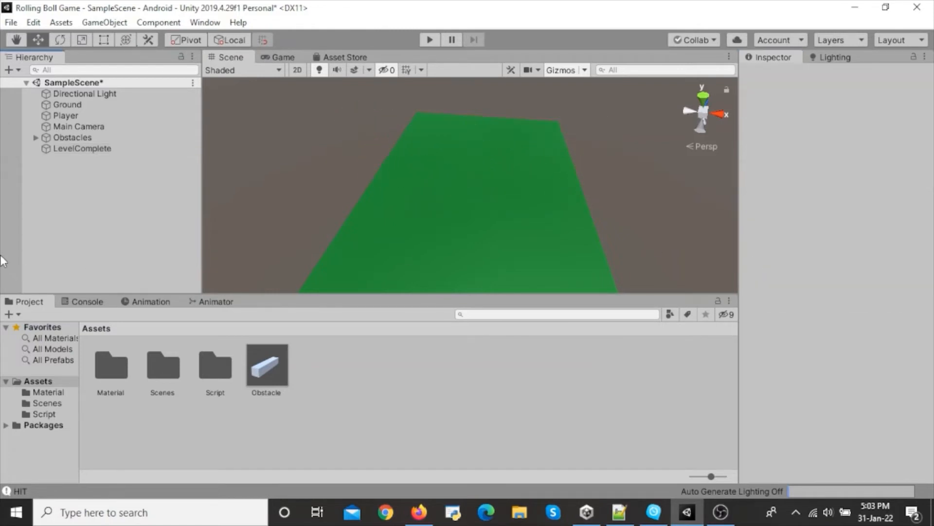
# Reposition LevelComplete to about X 0.14, Y 2.17, Z 196.24 and increase its Box Collider's Z size to about 4.09.
pyautogui.click(92, 149)
pyautogui.keyDown('alt'); pyautogui.moveTo(484, 234); pyautogui.dragTo(530, 176); pyautogui.keyUp('alt')
pyautogui.moveTo(480, 122); pyautogui.dragTo(293, 286)
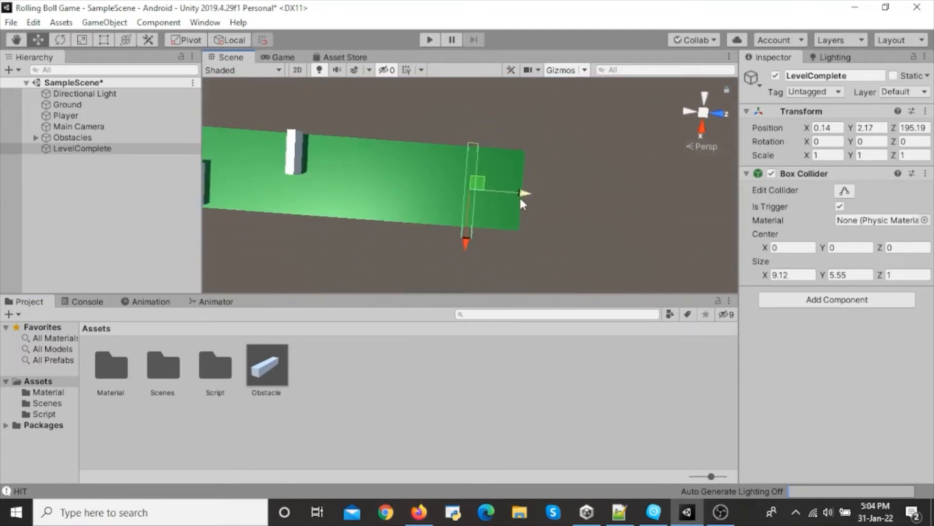
pyautogui.moveTo(519, 194); pyautogui.dragTo(534, 194)
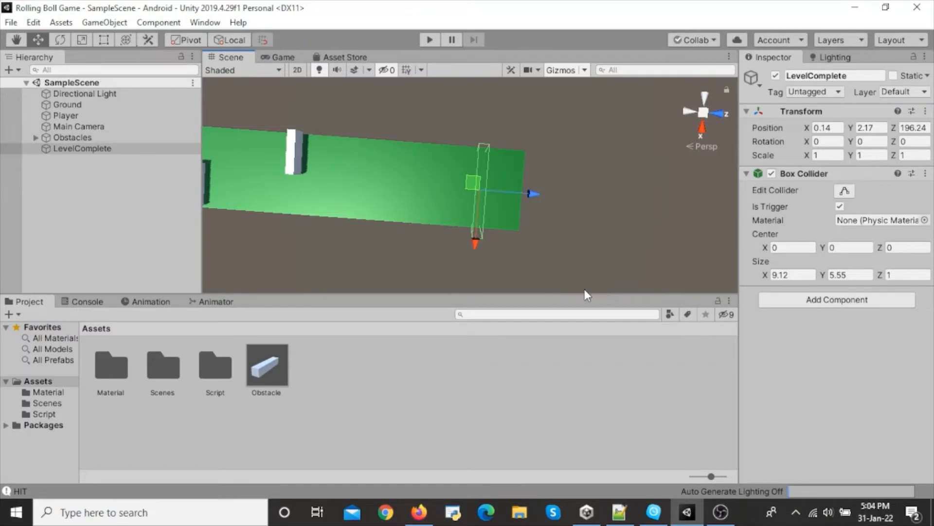
pyautogui.moveTo(881, 274); pyautogui.dragTo(13, 272)
pyautogui.keyDown('alt'); pyautogui.moveTo(482, 234); pyautogui.dragTo(527, 190); pyautogui.keyUp('alt')
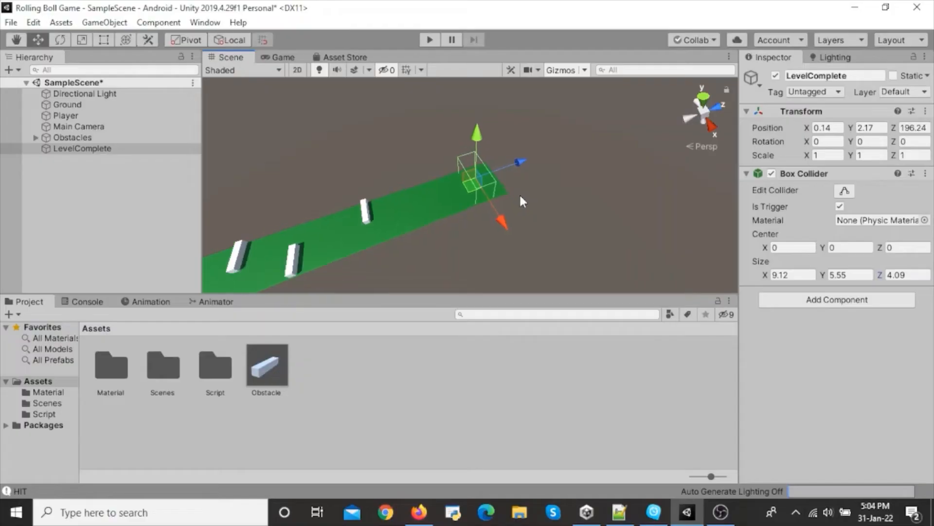
pyautogui.moveTo(519, 194); pyautogui.dragTo(678, 123)
pyautogui.moveTo(677, 123); pyautogui.dragTo(805, 78, button='middle')
pyautogui.scroll(-6, 650, 180)
pyautogui.scroll(-3, 560, 219)
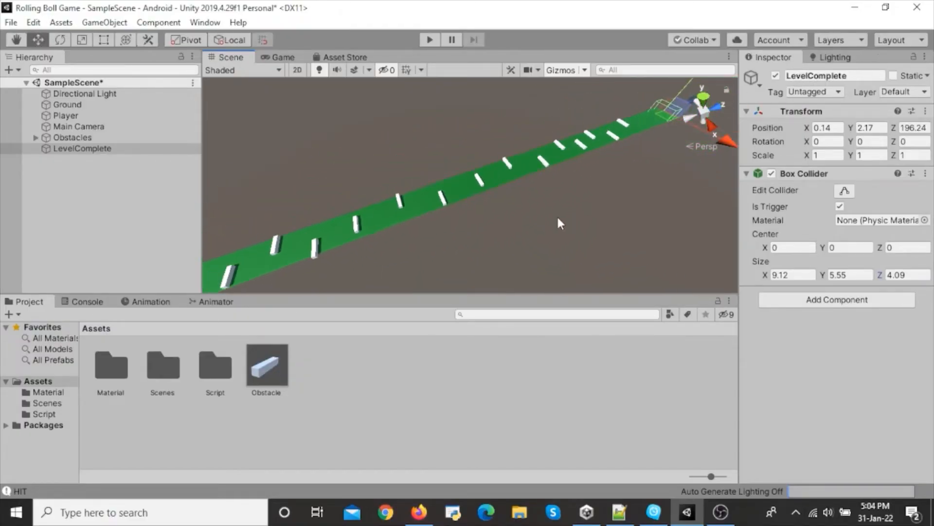
pyautogui.keyDown('alt'); pyautogui.moveTo(560, 220); pyautogui.dragTo(438, 249); pyautogui.keyUp('alt')
pyautogui.moveTo(438, 248); pyautogui.dragTo(517, 236, button='middle')
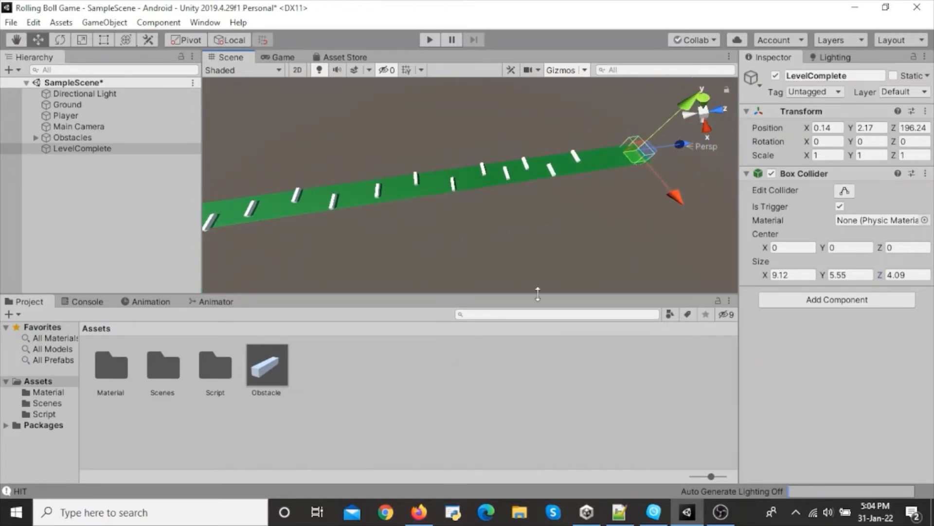
# Create a new C# script named LevelComplete in the Script folder.
pyautogui.doubleClick(204, 376)
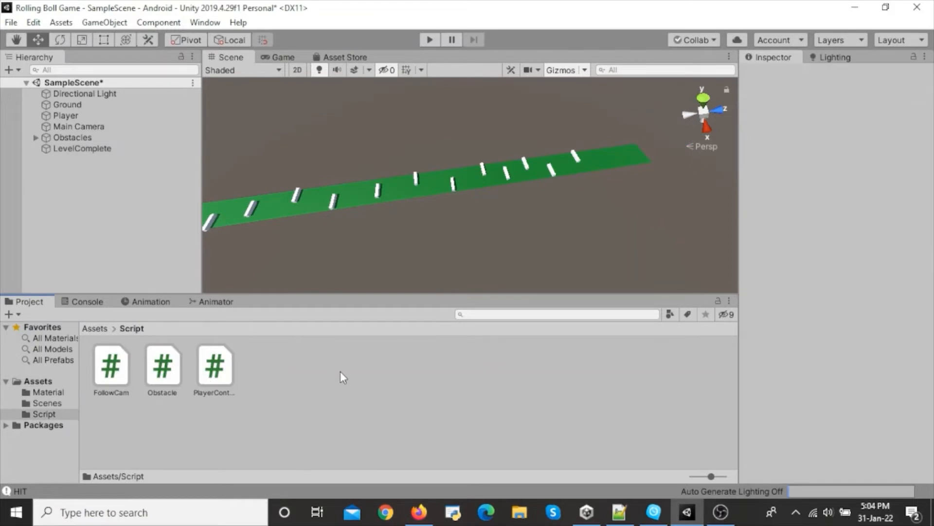
pyautogui.rightClick(340, 371)
pyautogui.moveTo(394, 32)
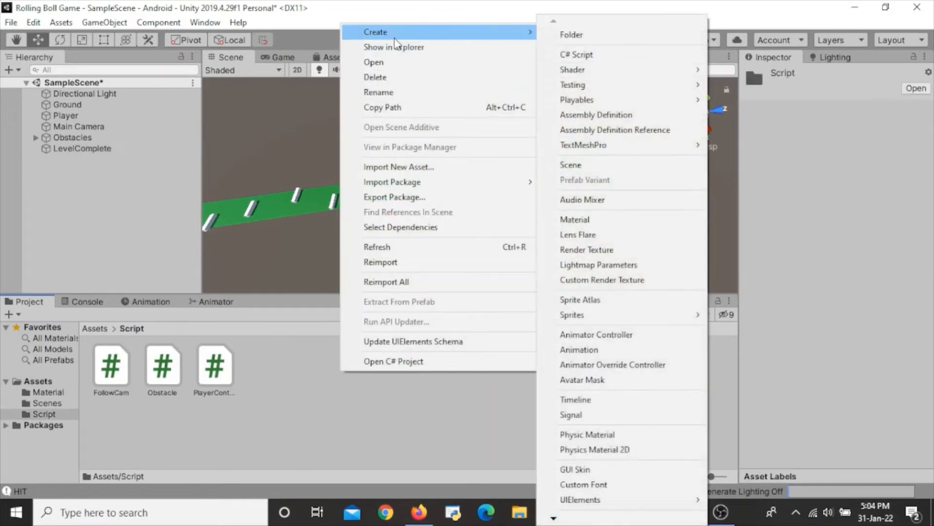
pyautogui.click(600, 49)
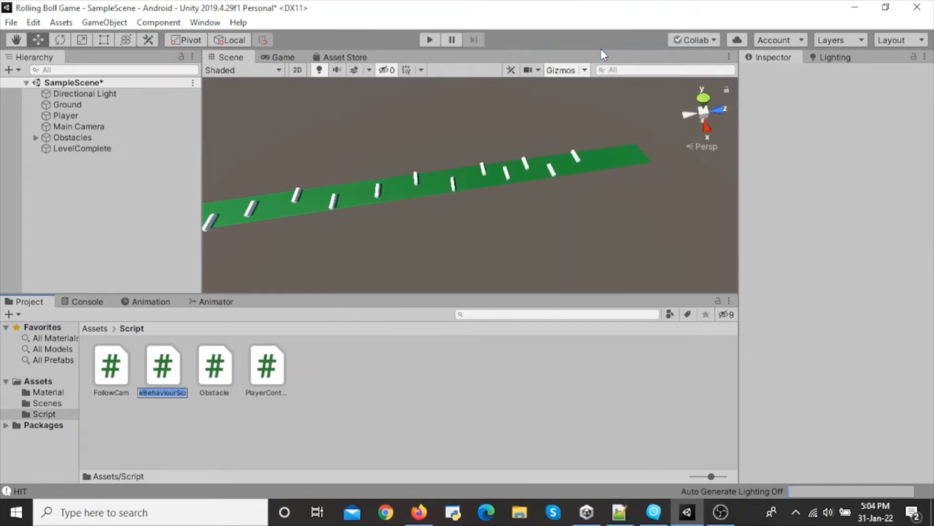
pyautogui.write('Leve')
pyautogui.write('lComplet')
pyautogui.write('e')
pyautogui.press('Return')
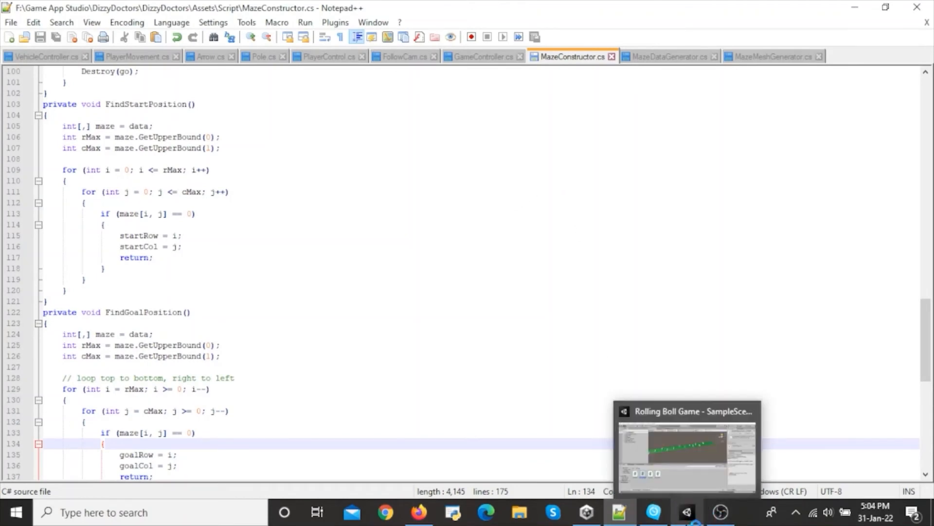
# Switch to Notepad++ and replace the Start and Update methods in LevelComplete.cs with an indented void OnTriggerEnter declaration.
pyautogui.click(687, 512)
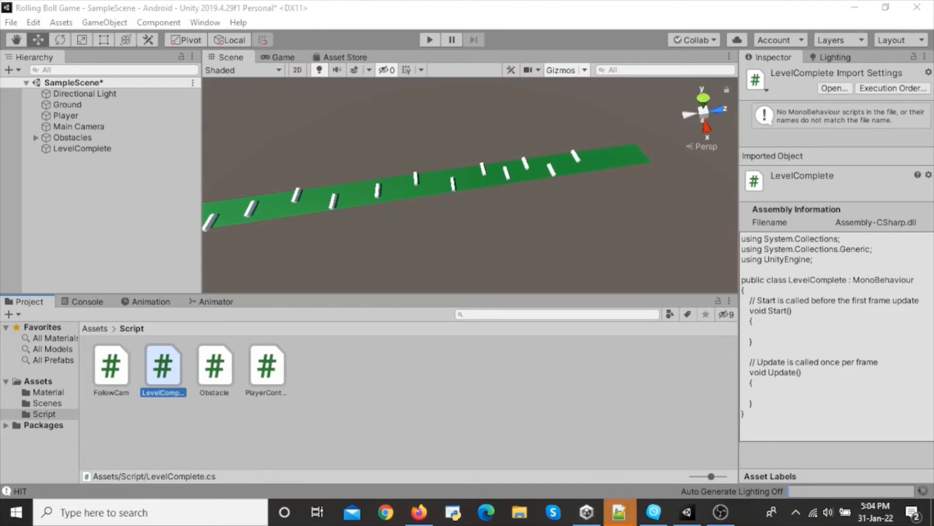
pyautogui.click(618, 512)
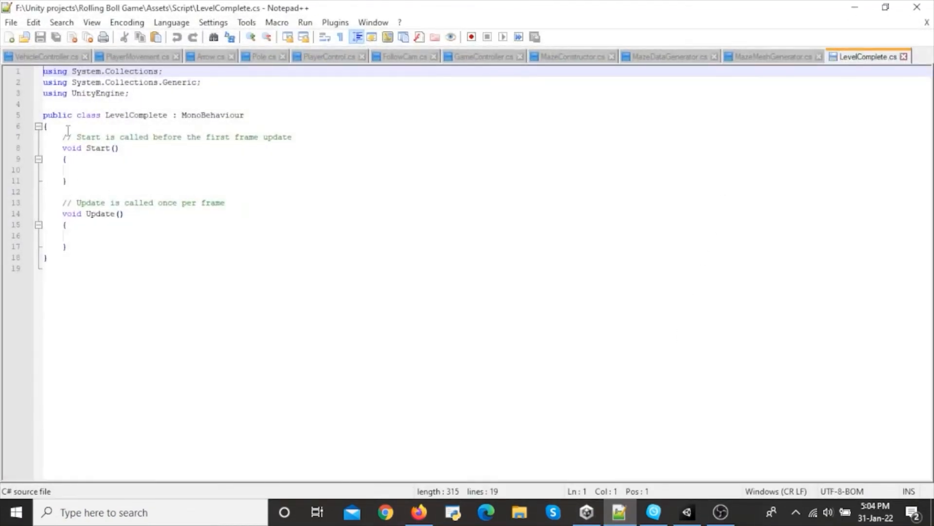
pyautogui.moveTo(68, 129); pyautogui.dragTo(116, 251)
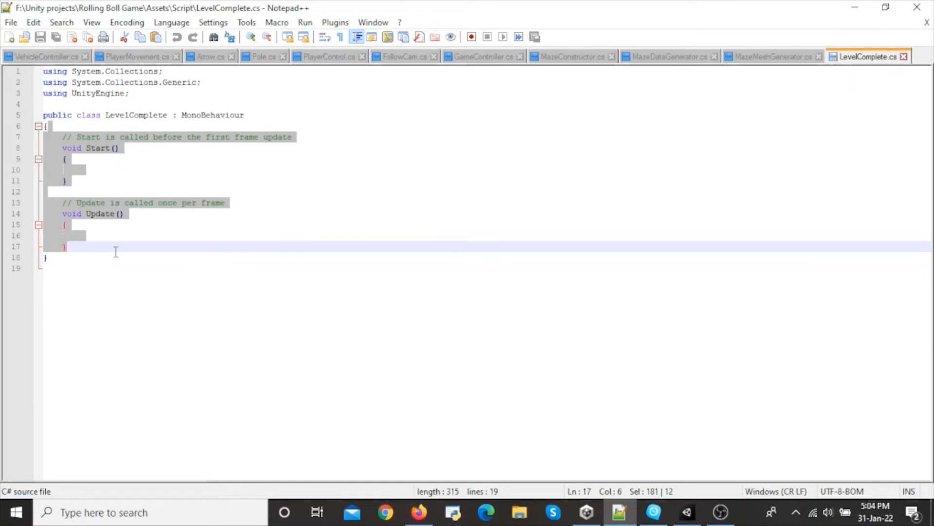
pyautogui.write('void ')
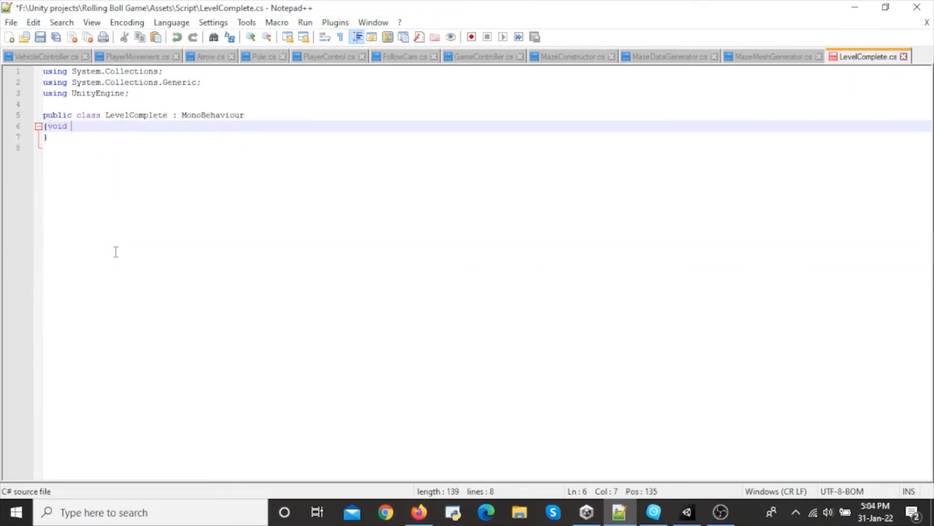
pyautogui.write('OnTrigger')
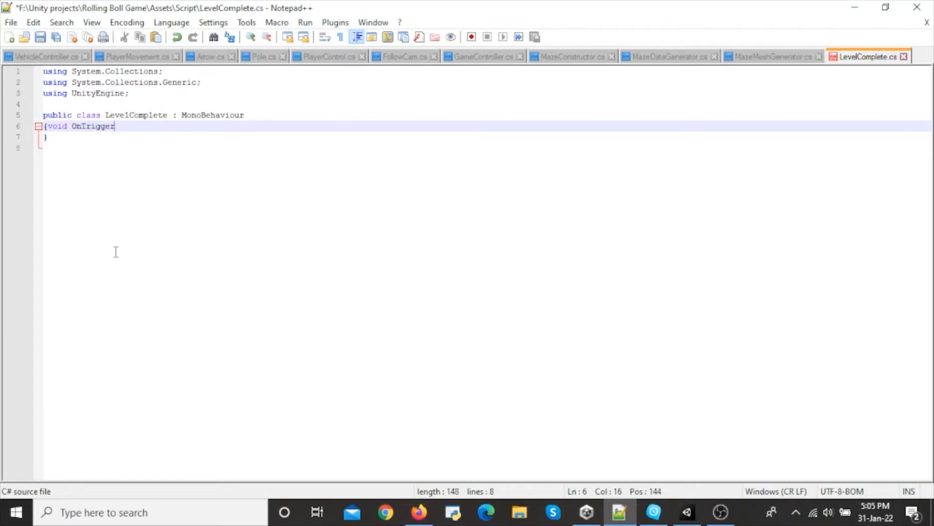
pyautogui.write('Enter')
pyautogui.hotkey('ctrl', 'Left')
pyautogui.hotkey('ctrl', 'Left')
pyautogui.press('Return')
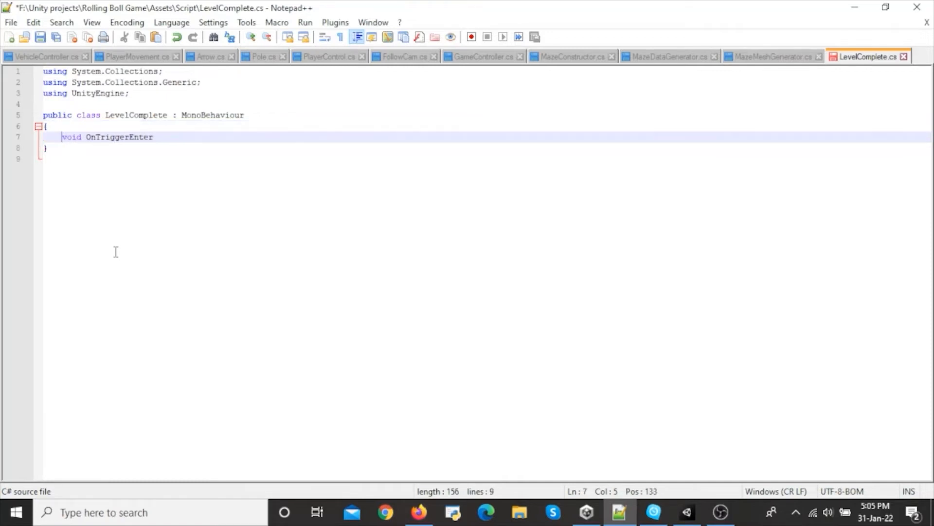
# Give OnTriggerEnter a Collider parameter named other and add an opening and closing brace for its body.
pyautogui.press('Down')
pyautogui.press('Down')
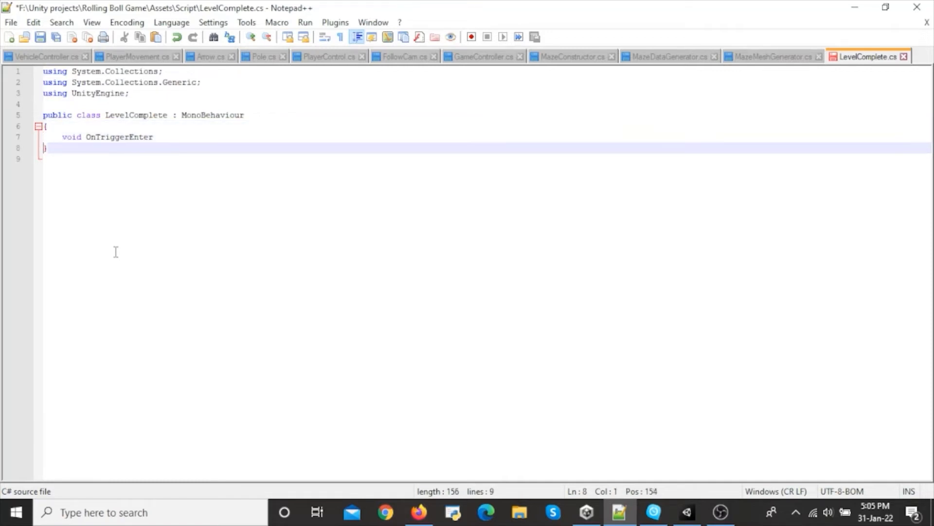
pyautogui.press('Left')
pyautogui.write('()')
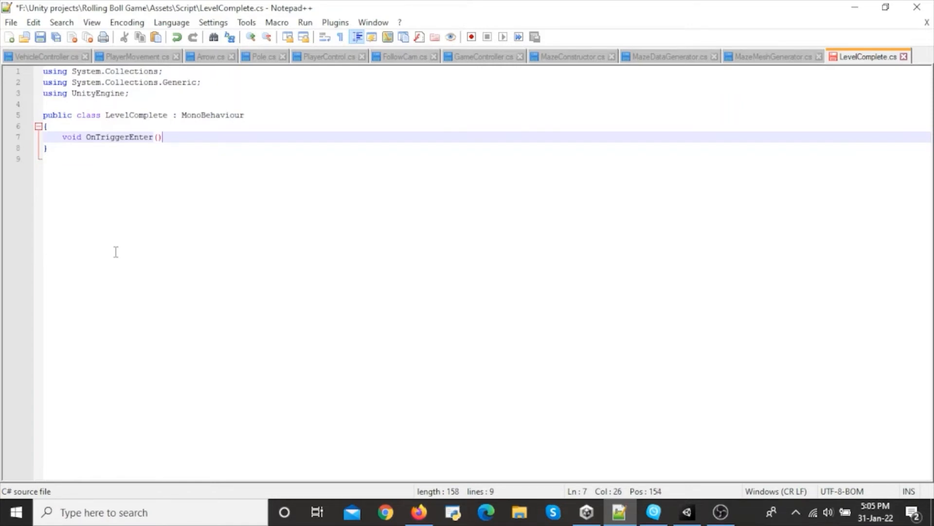
pyautogui.write('Collid')
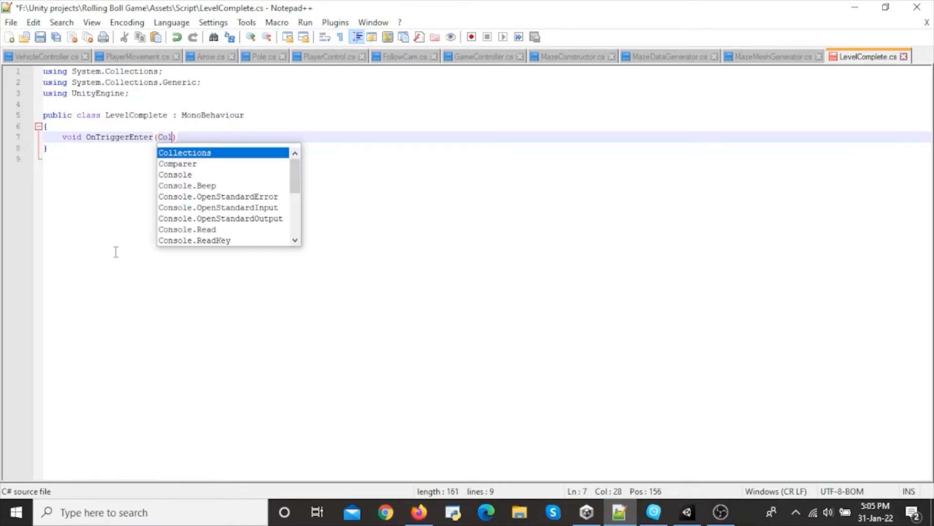
pyautogui.write('er ')
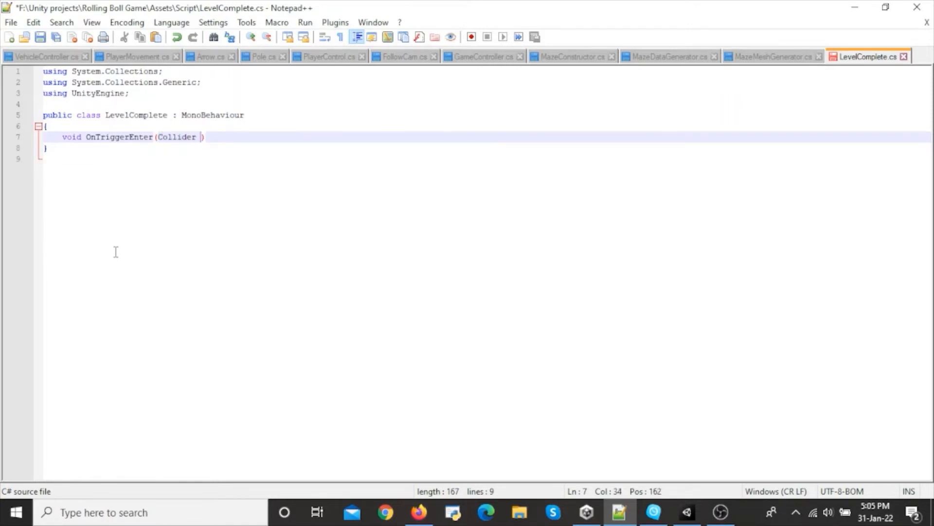
pyautogui.write('other')
pyautogui.press('Return')
pyautogui.write('{')
pyautogui.press('Return')
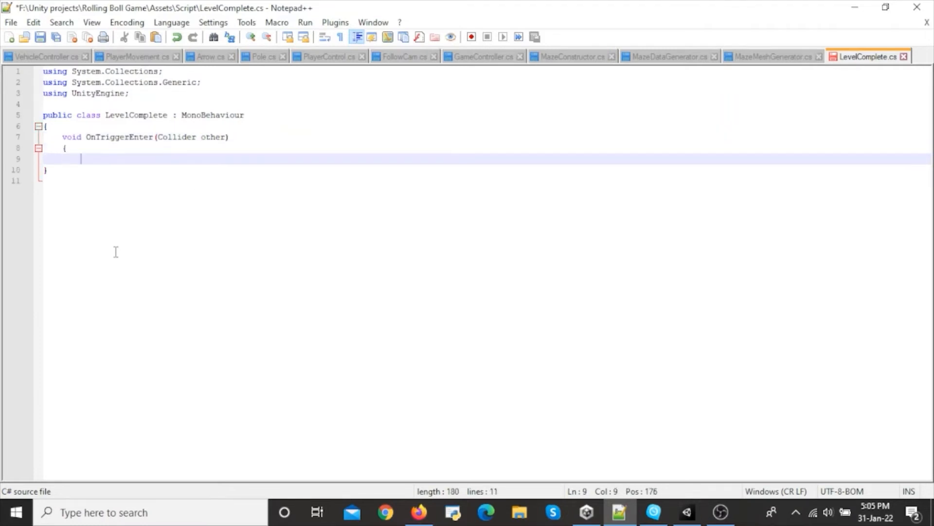
pyautogui.press('Up')
pyautogui.press('End')
pyautogui.press('Return')
# Inside OnTriggerEnter, add the condition if(other.tag="Player") with its own braced block.
pyautogui.write('if(')
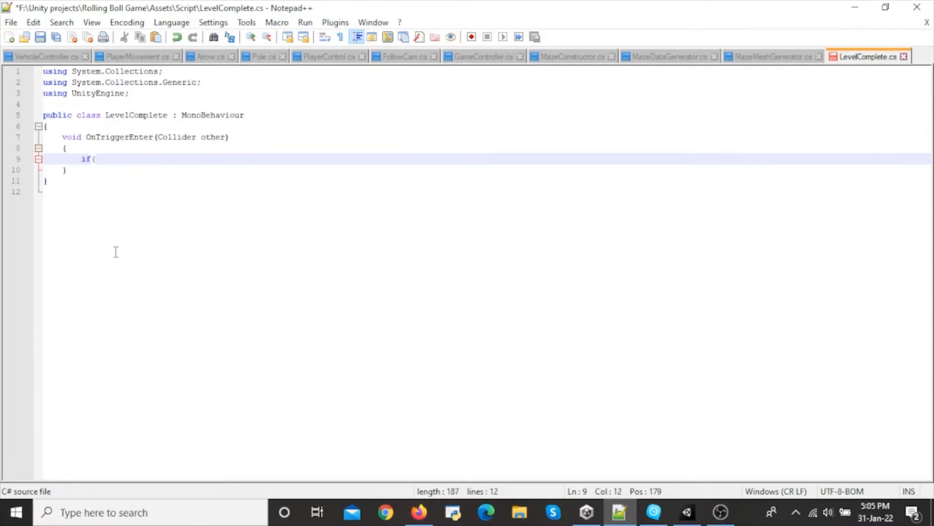
pyautogui.write('other')
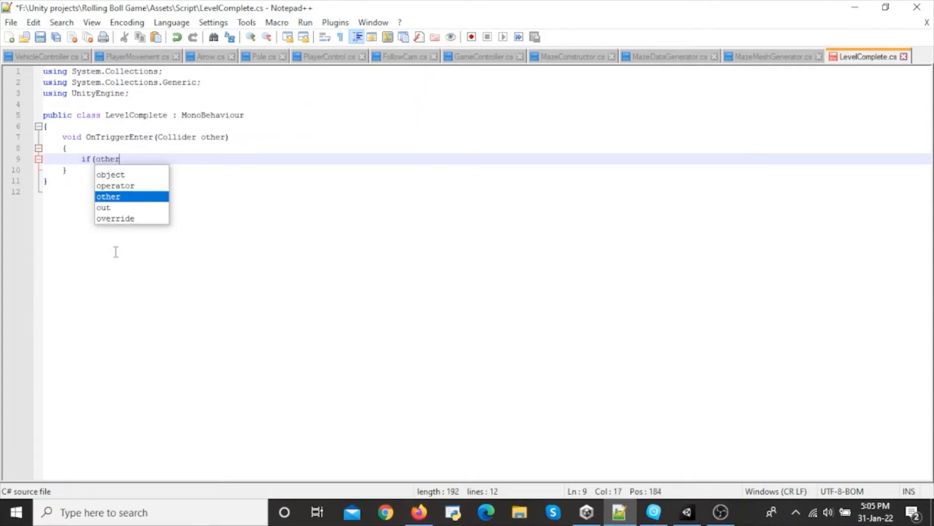
pyautogui.write('.tag')
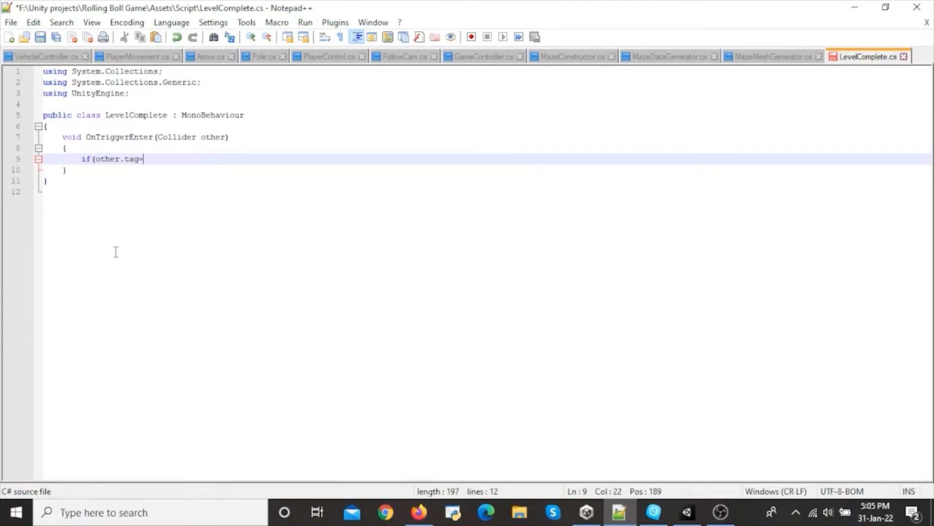
pyautogui.write('=""')
pyautogui.write('Player')
pyautogui.write(')')
pyautogui.press('Return')
pyautogui.write('{')
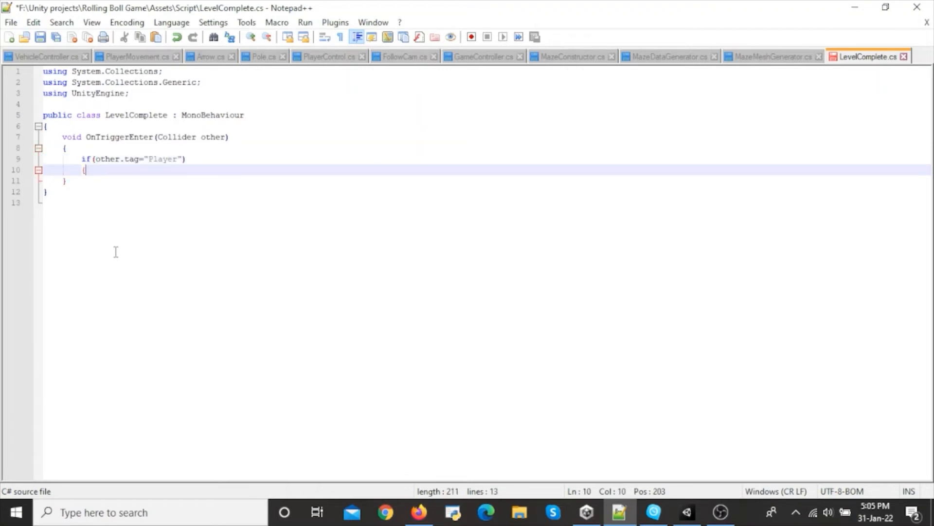
pyautogui.press('Return')
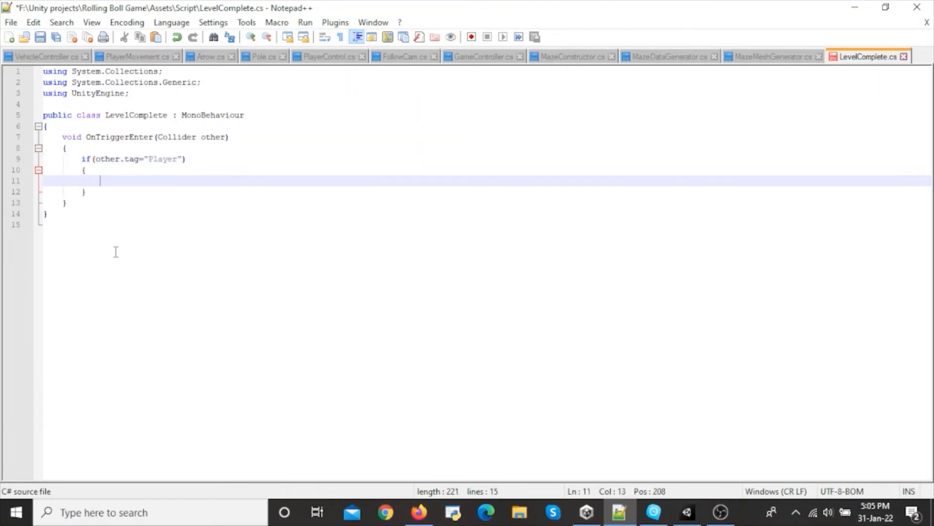
# Add Debug.Log("Level Complete"); inside the Player tag block and save the script.
pyautogui.write('De')
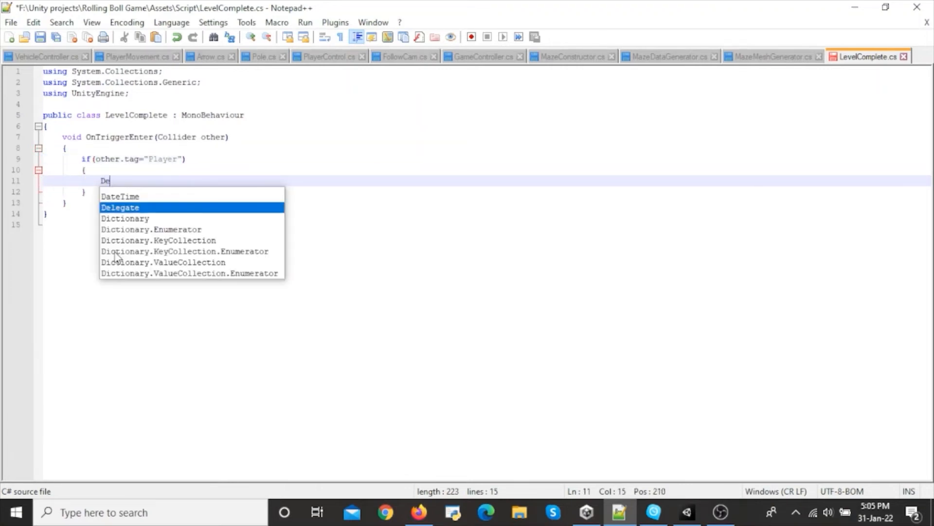
pyautogui.write('bug.')
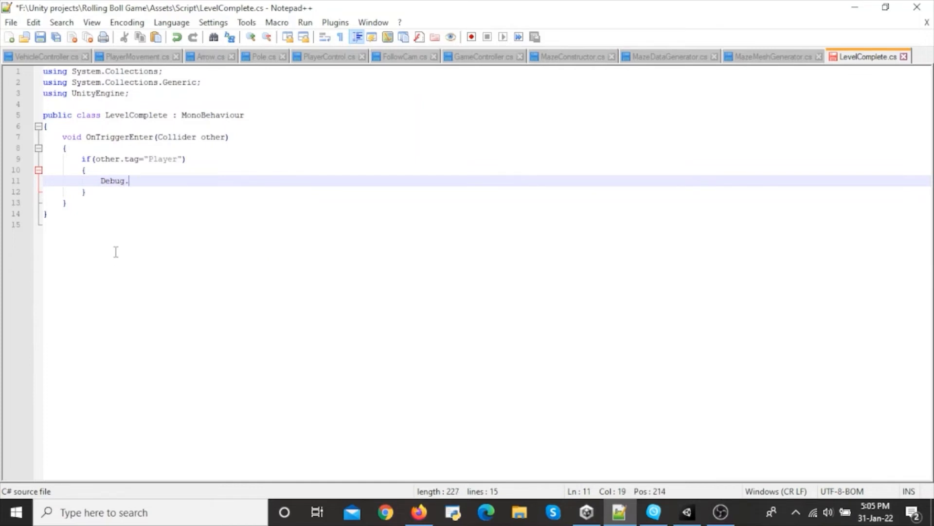
pyautogui.write('Lof')
pyautogui.press('Num_Lock')
pyautogui.press('Num_Lock')
pyautogui.press('BackSpace')
pyautogui.write('g')
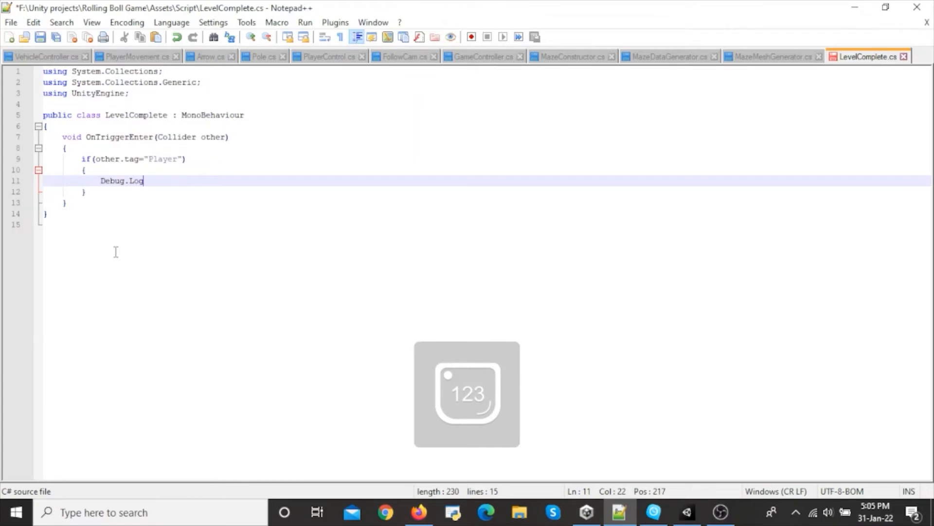
pyautogui.write('();')
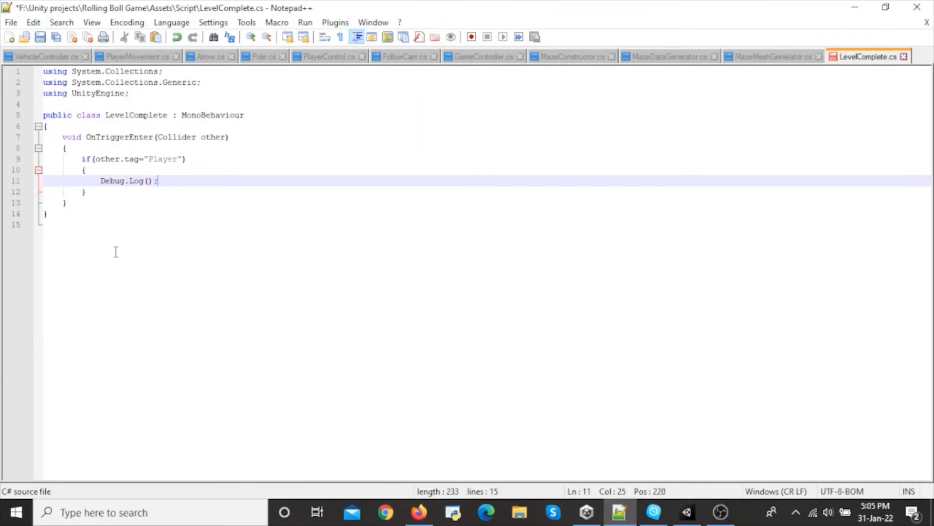
pyautogui.press('Down')
pyautogui.press('Up')
pyautogui.press('Left')
pyautogui.press('Left')
pyautogui.write('""')
pyautogui.press('Left')
pyautogui.write('LevelComplete')
pyautogui.hotkey('ctrl', 's')
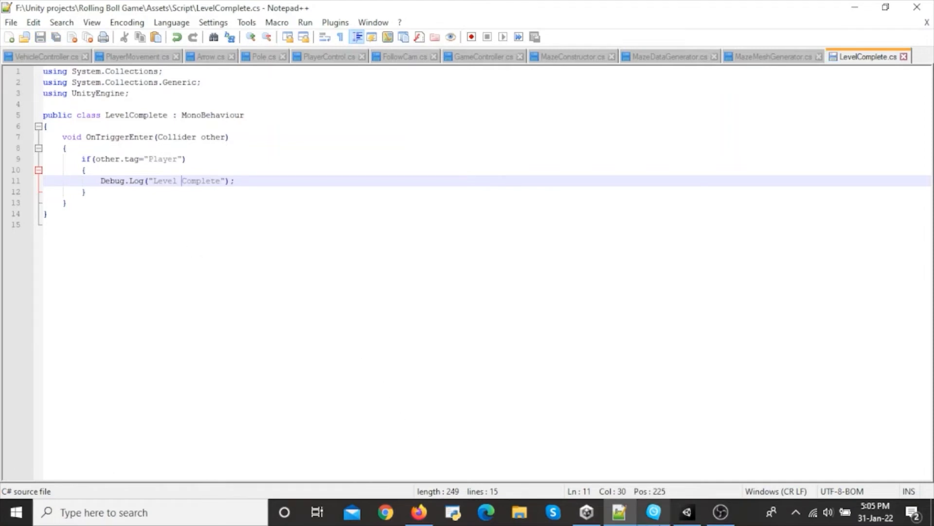
# Clear the Unity console, then change the tag comparison in LevelComplete.cs to == and save the script.
pyautogui.click(687, 510)
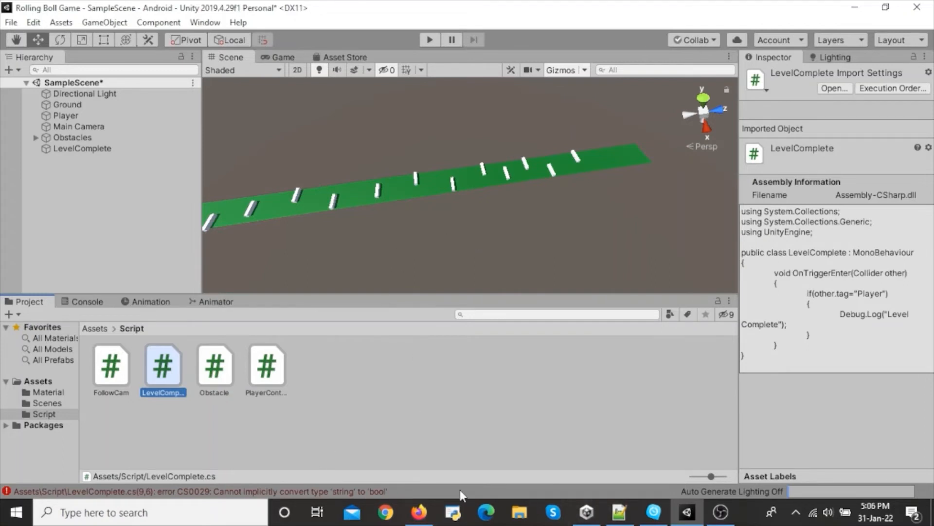
pyautogui.click(100, 301)
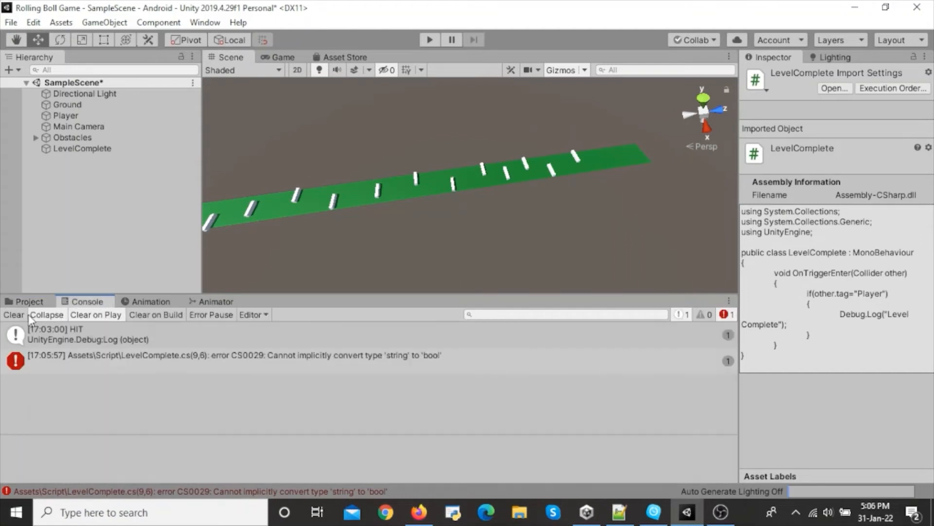
pyautogui.click(14, 315)
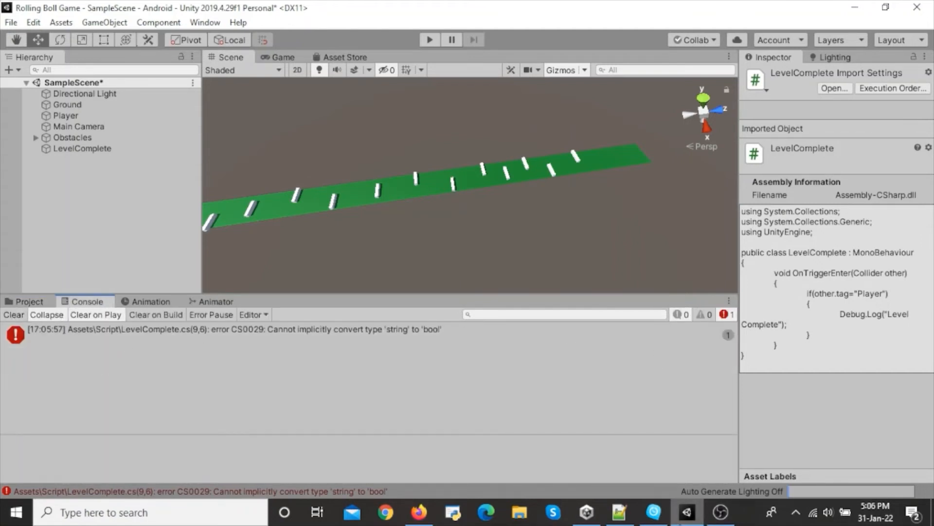
pyautogui.click(620, 520)
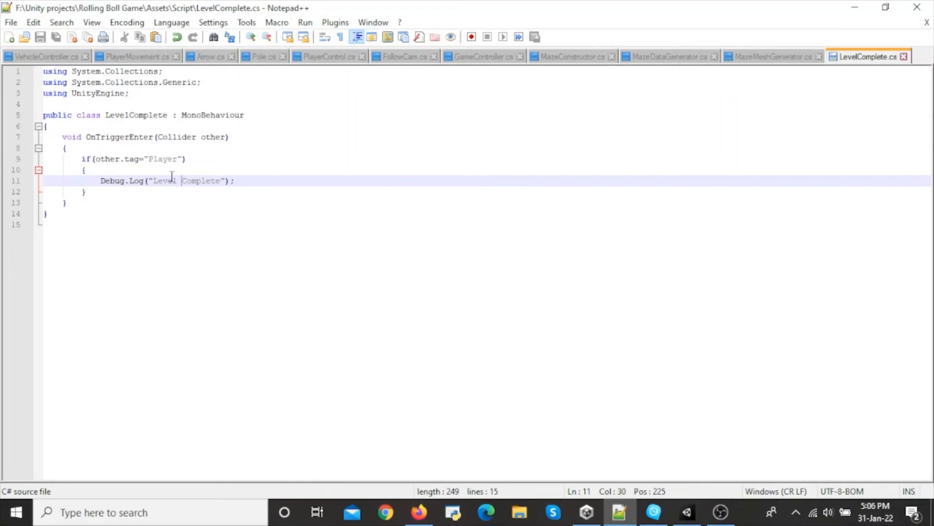
pyautogui.click(144, 159)
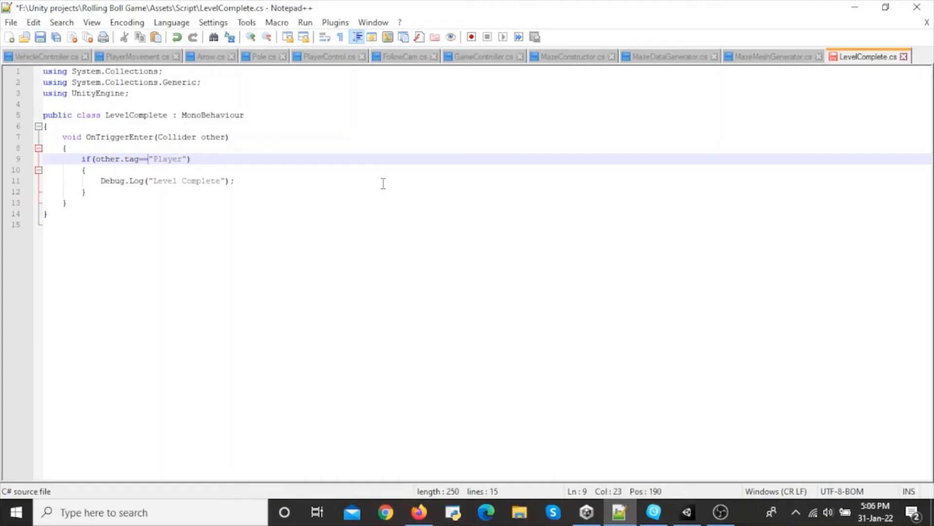
pyautogui.hotkey('ctrl', 's')
pyautogui.click(722, 512)
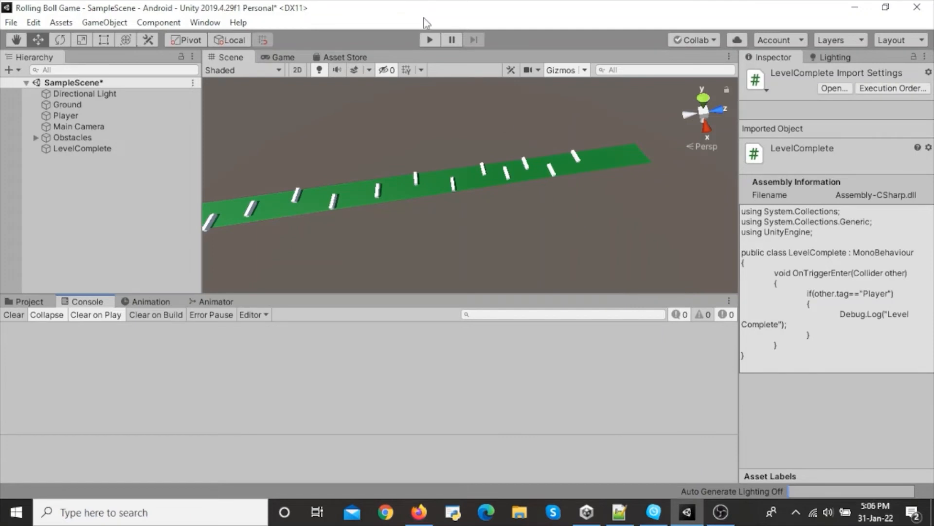
# Run the level briefly in Play mode, stop it, and attach the LevelComplete script to the LevelComplete object.
pyautogui.click(426, 39)
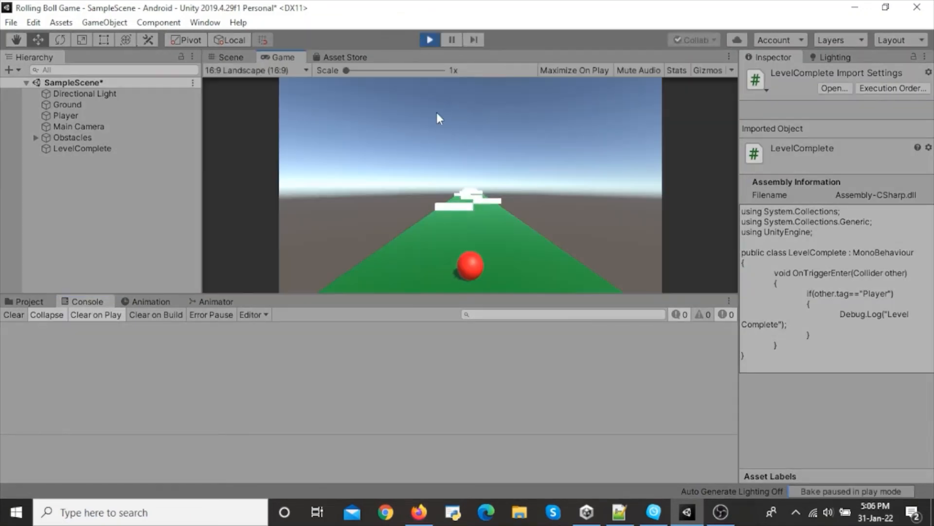
pyautogui.click(429, 39)
pyautogui.click(119, 150)
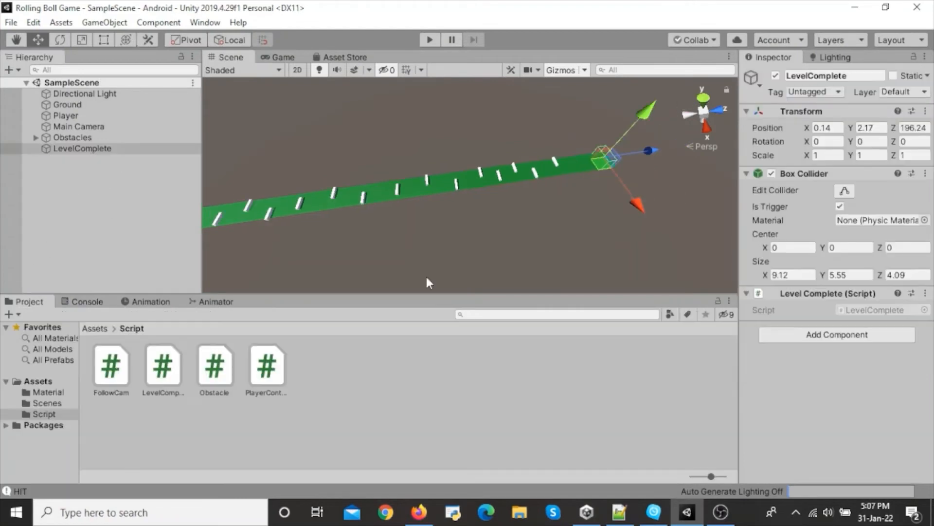
# Add a UI Canvas to the scene and create a Panel inside it.
pyautogui.click(71, 212)
pyautogui.rightClick(71, 212)
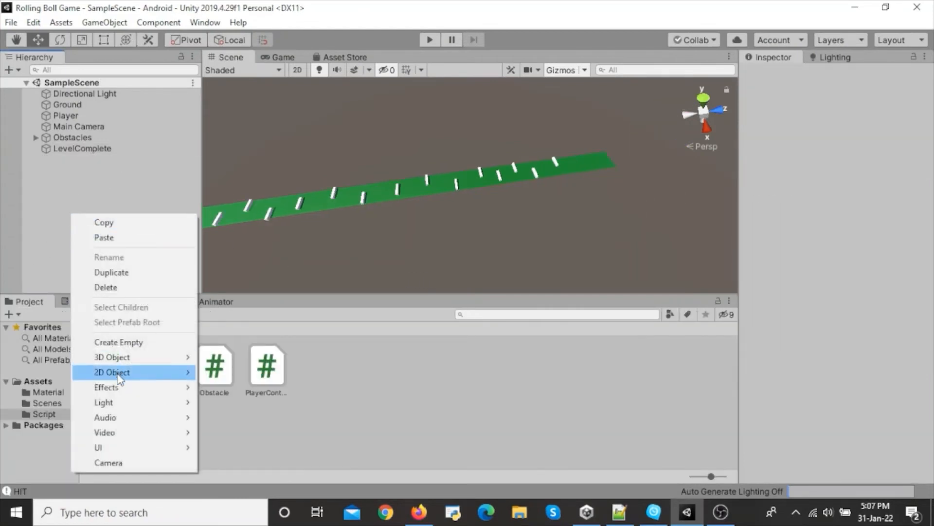
pyautogui.moveTo(119, 445)
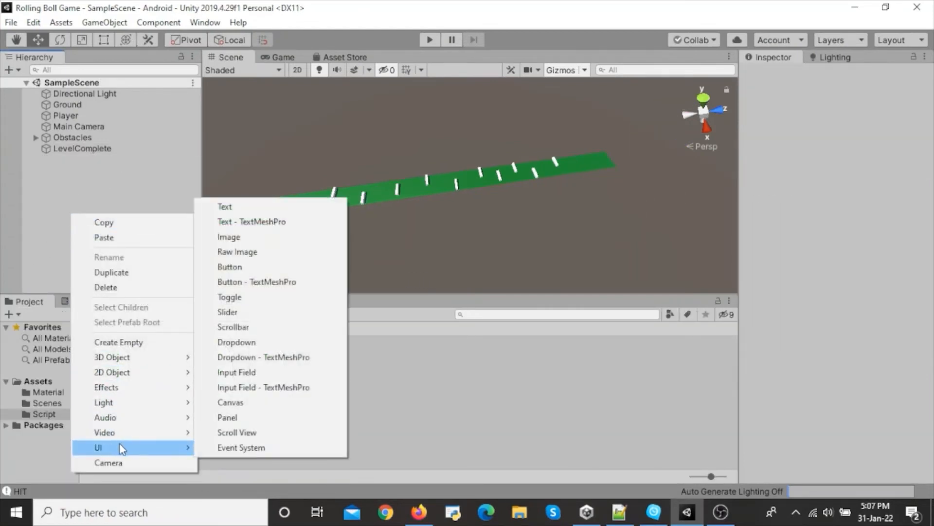
pyautogui.click(238, 403)
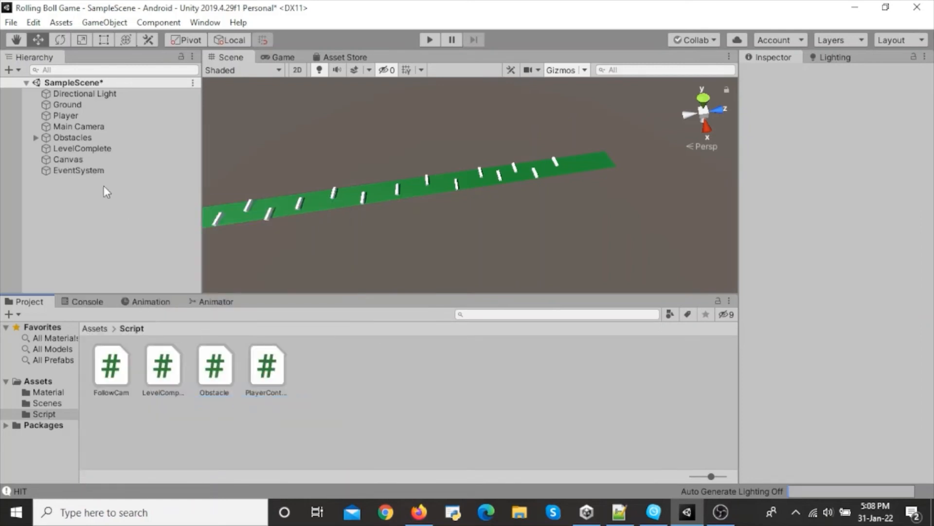
pyautogui.click(64, 160)
pyautogui.rightClick(63, 161)
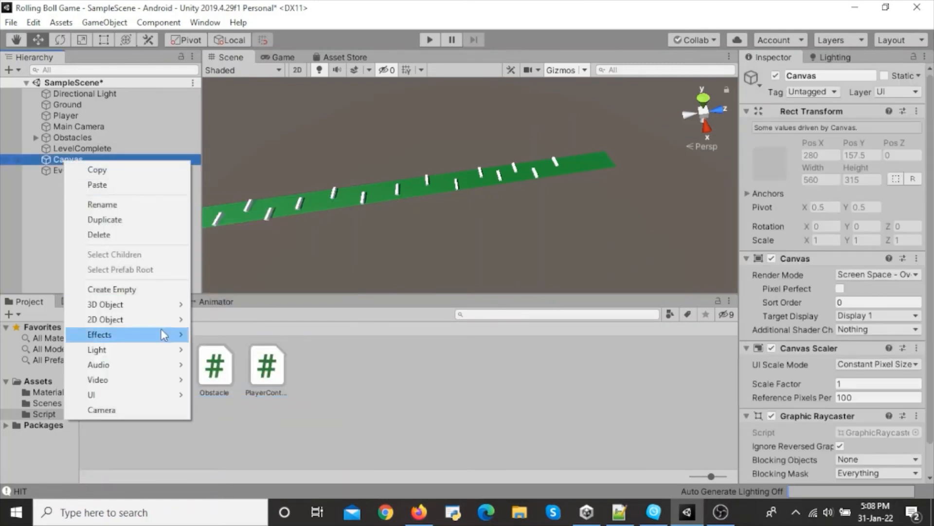
pyautogui.moveTo(156, 395)
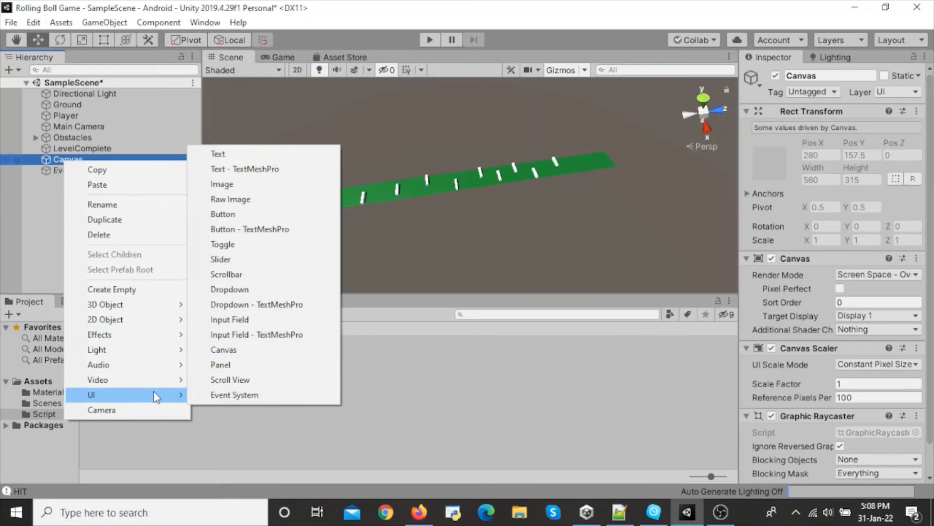
pyautogui.click(229, 367)
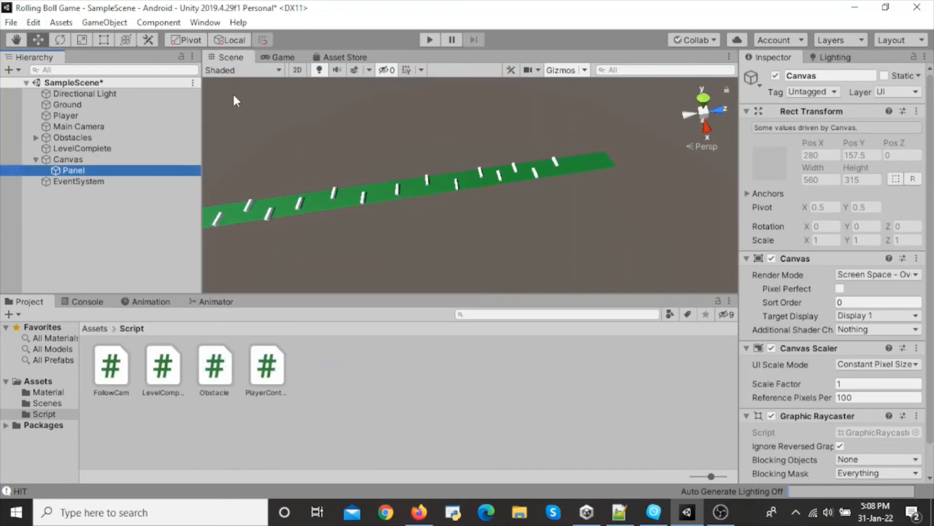
# Switch the Scene view to 2D and add a UI Text object as a child of the Panel.
pyautogui.click(87, 174)
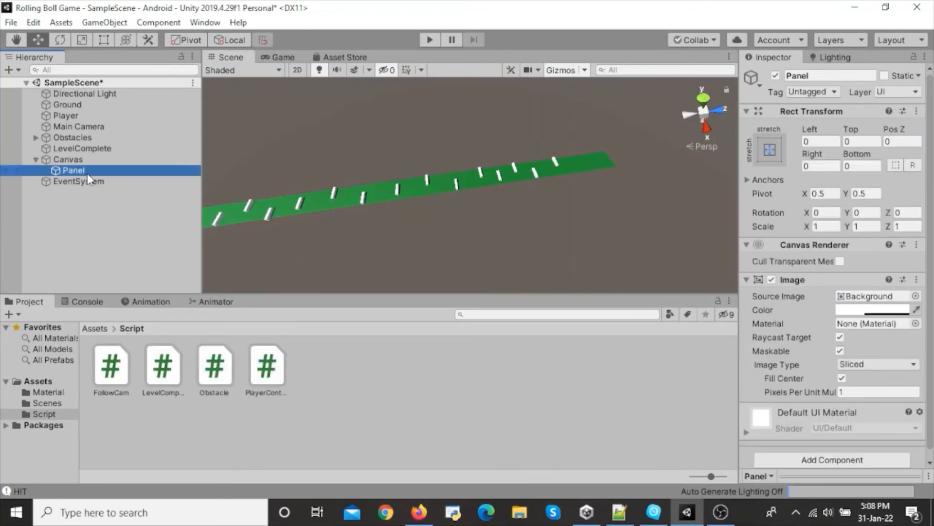
pyautogui.click(291, 68)
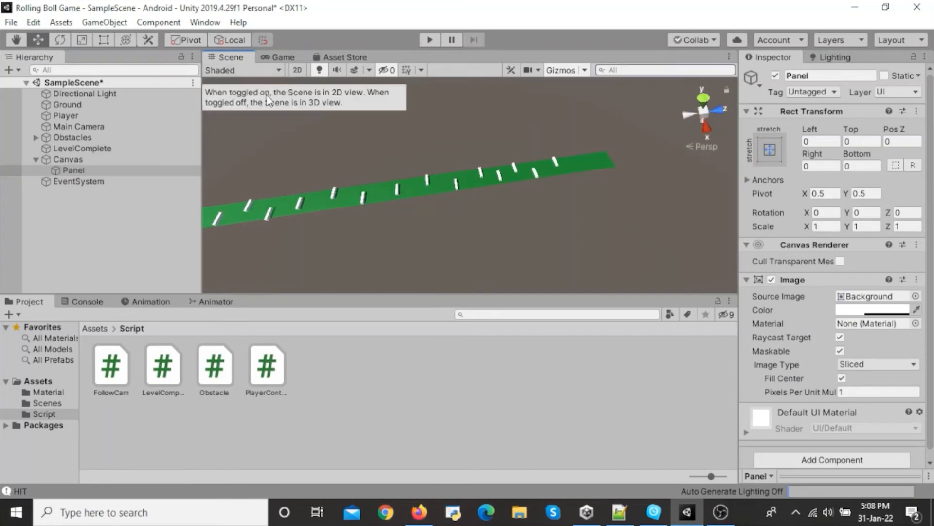
pyautogui.doubleClick(107, 170)
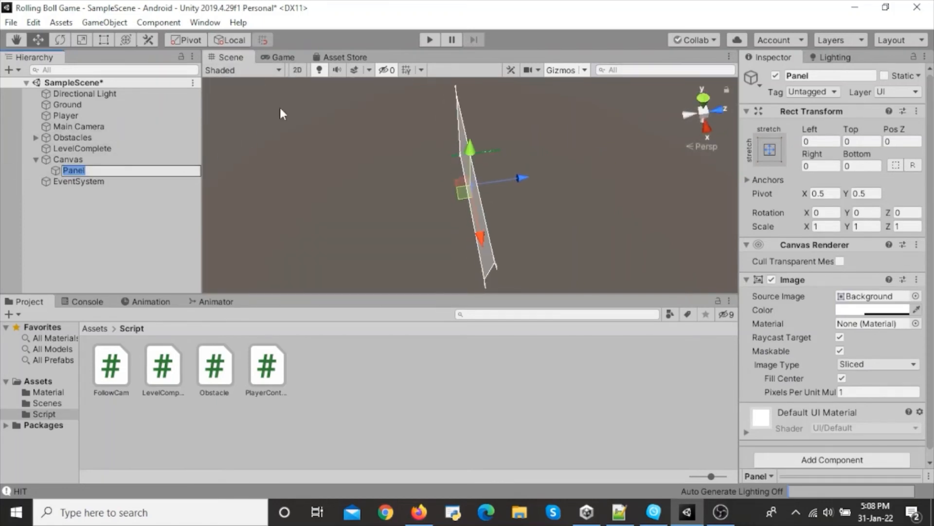
pyautogui.click(298, 69)
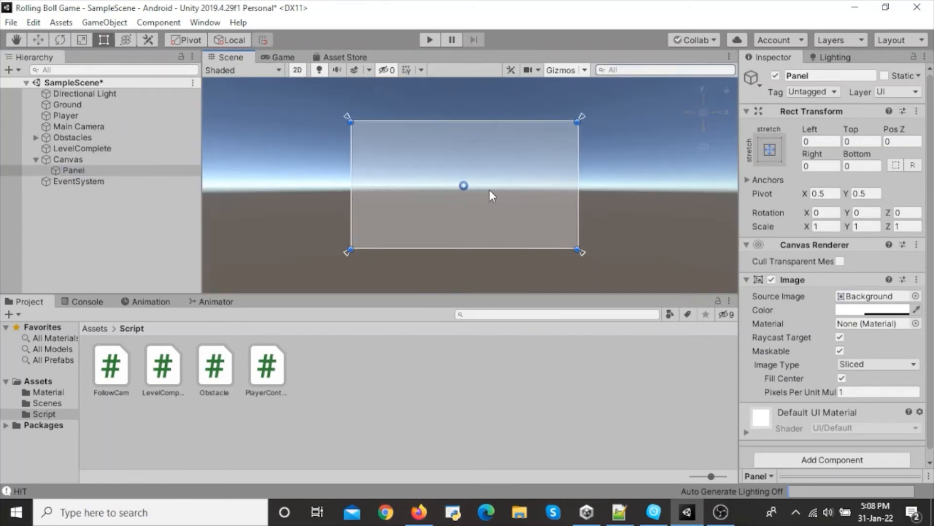
pyautogui.rightClick(124, 169)
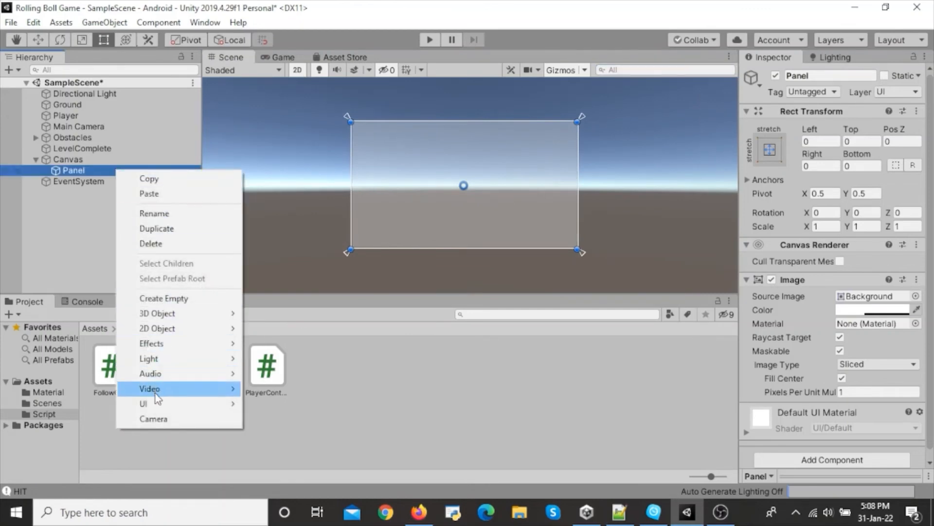
pyautogui.moveTo(154, 408)
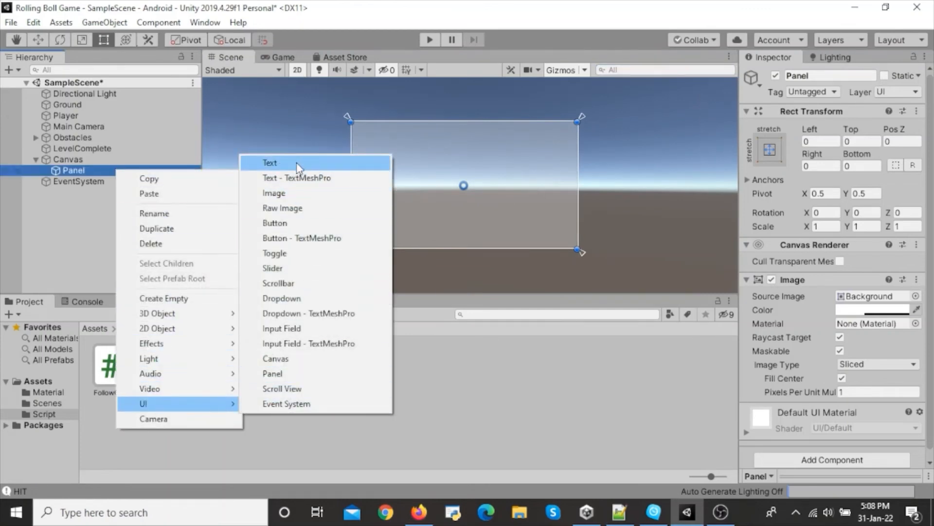
pyautogui.click(297, 162)
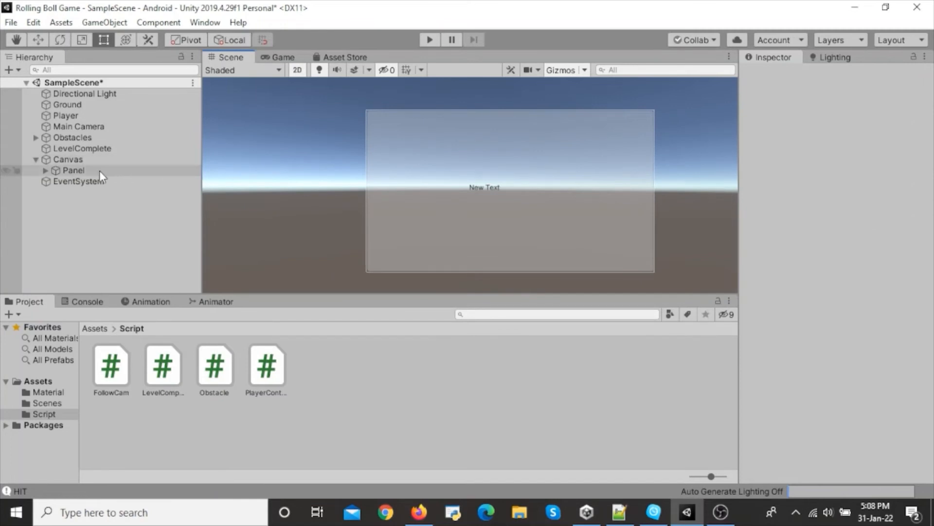
# Enlarge the Text object's rectangle to about 238 by 59 and move it to the Panel's upper middle, at about X 0, Y 62.
pyautogui.click(100, 171)
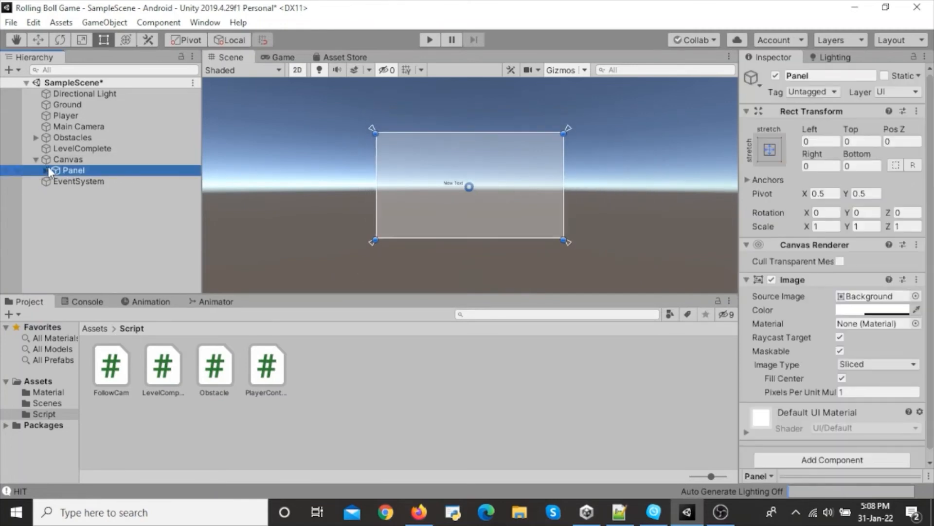
pyautogui.click(45, 170)
pyautogui.click(81, 181)
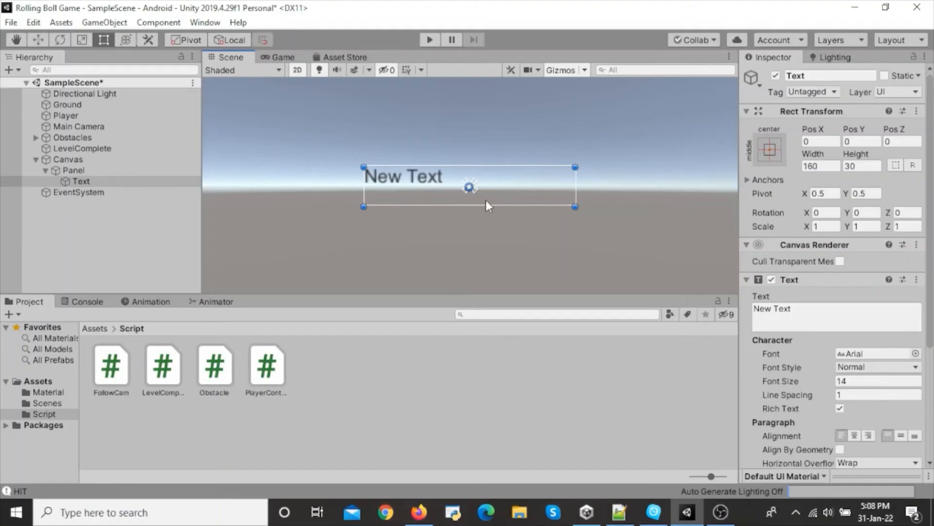
pyautogui.scroll(-5, 486, 200)
pyautogui.moveTo(535, 211); pyautogui.dragTo(520, 204, button='middle')
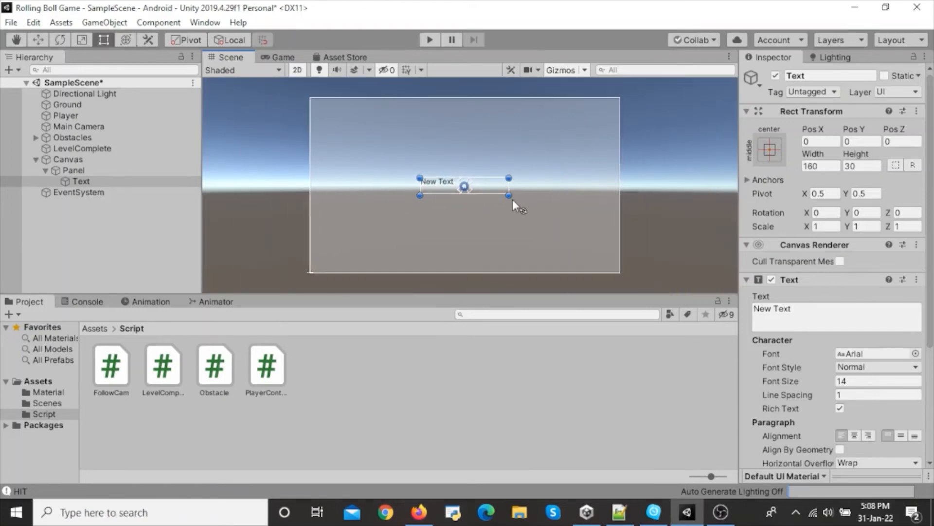
pyautogui.moveTo(510, 196); pyautogui.dragTo(547, 201)
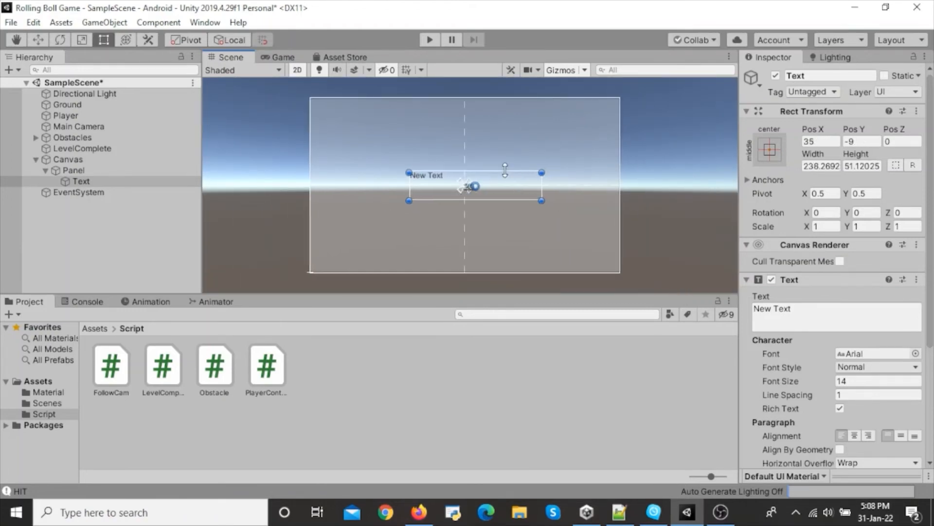
pyautogui.click(493, 154)
pyautogui.click(73, 170)
pyautogui.click(73, 181)
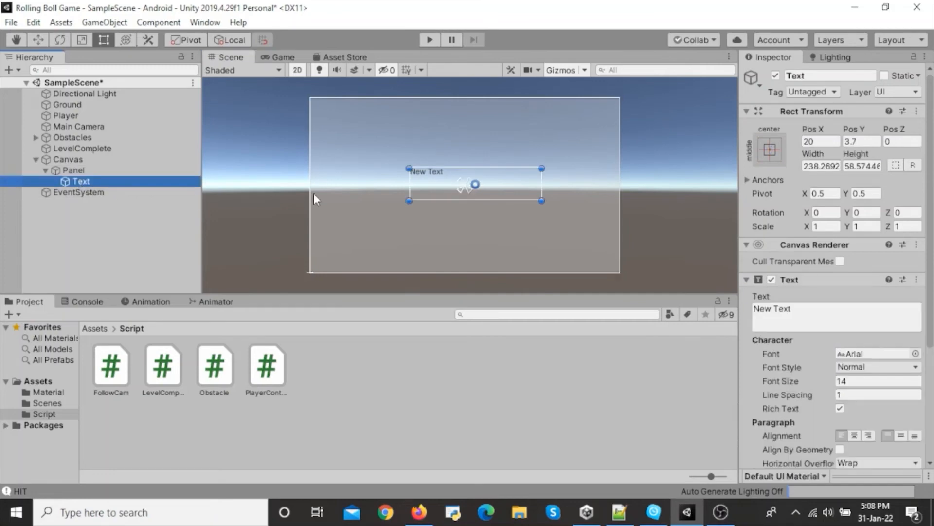
pyautogui.moveTo(517, 192); pyautogui.dragTo(505, 157)
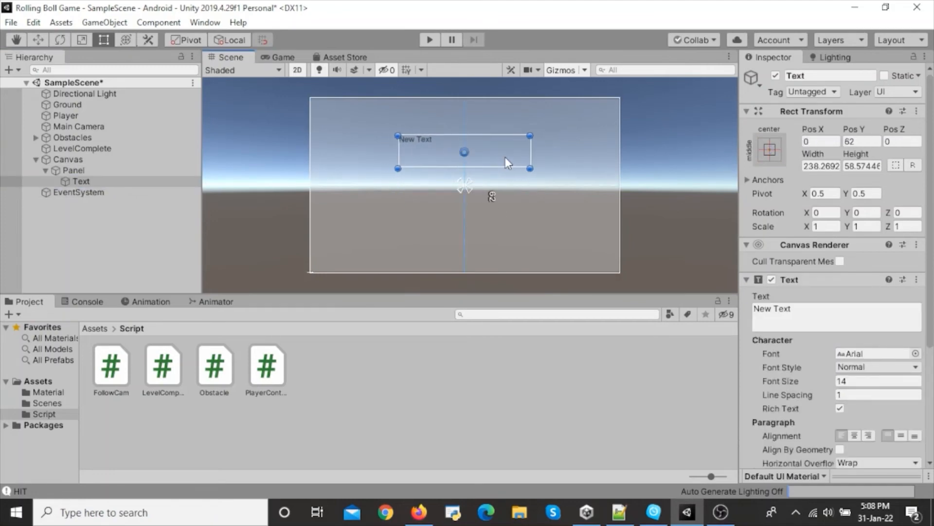
# Set the Text object's content to "Level Complete" with font size 30 and centred horizontal alignment.
pyautogui.click(896, 307)
pyautogui.write('Level')
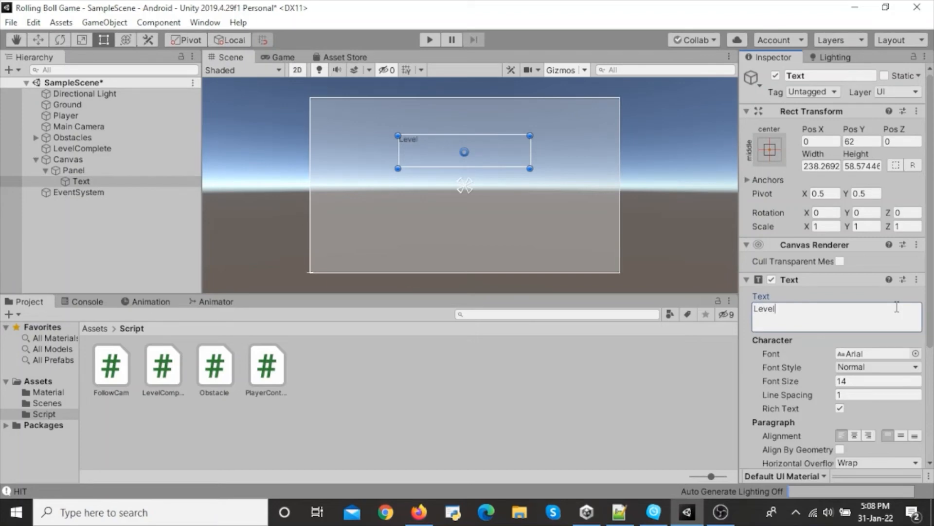
pyautogui.write(' Complete')
pyautogui.click(878, 379)
pyautogui.write('30')
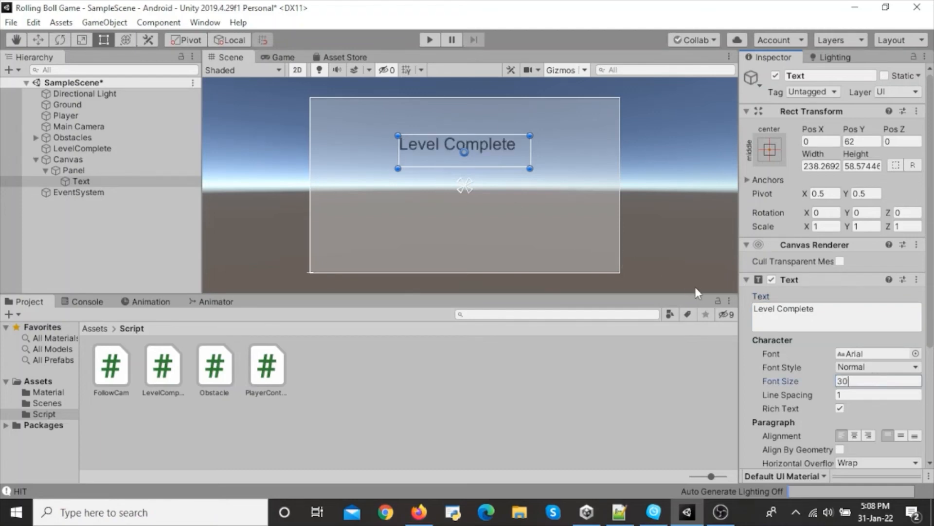
pyautogui.click(854, 435)
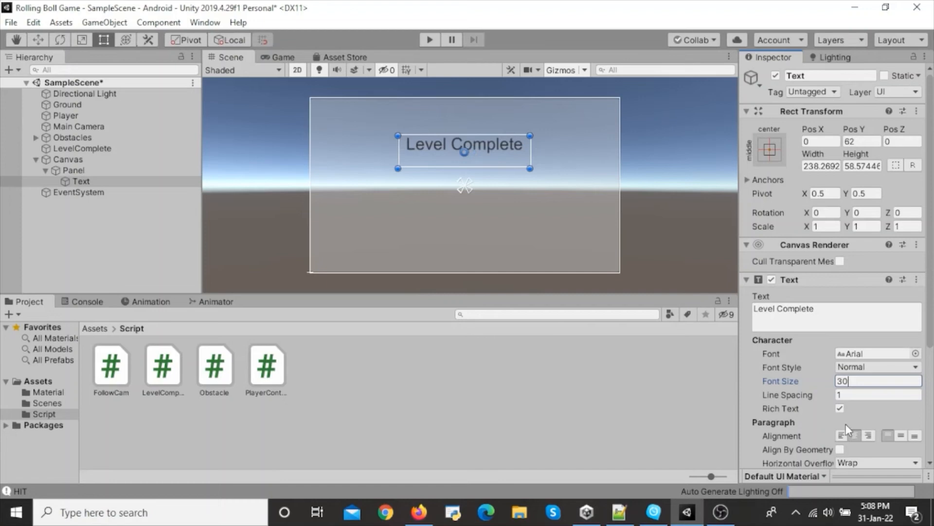
pyautogui.click(272, 57)
pyautogui.click(246, 57)
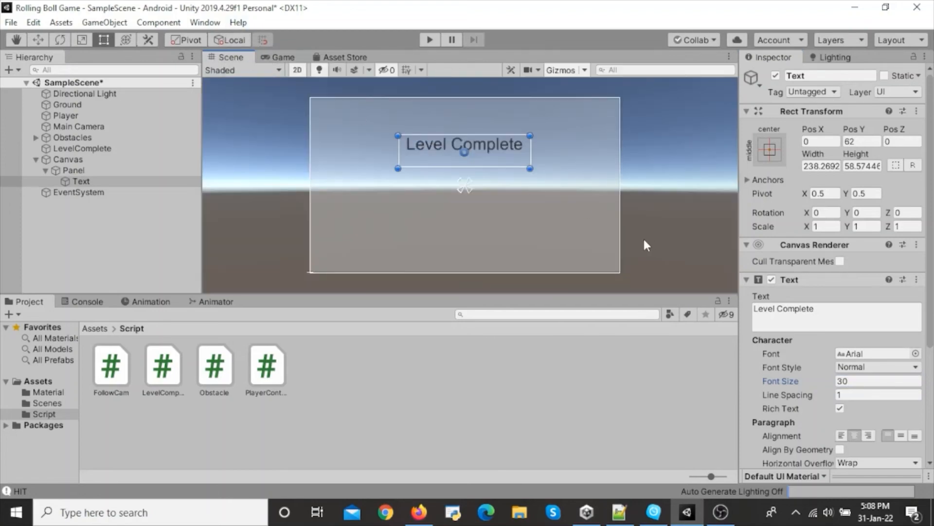
pyautogui.click(665, 208)
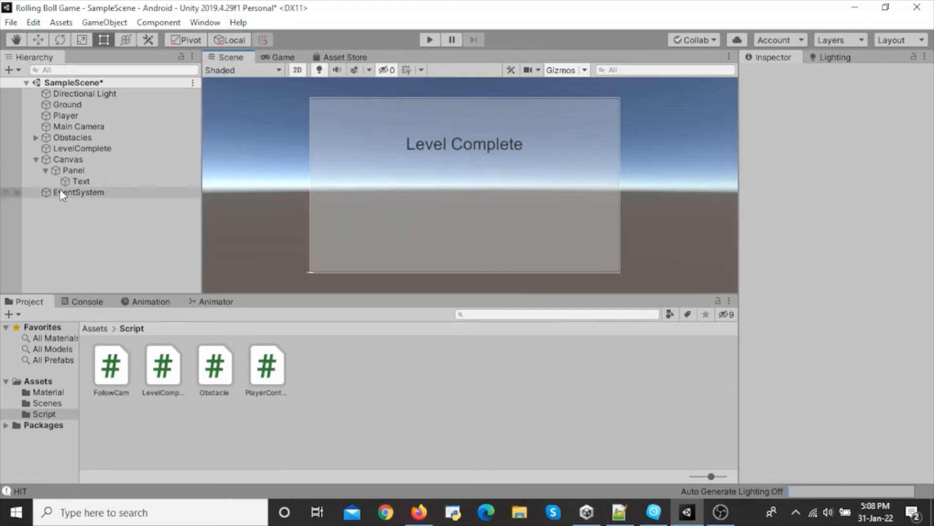
# Collapse the Panel in the hierarchy and deactivate it in the scene.
pyautogui.click(49, 172)
pyautogui.click(46, 170)
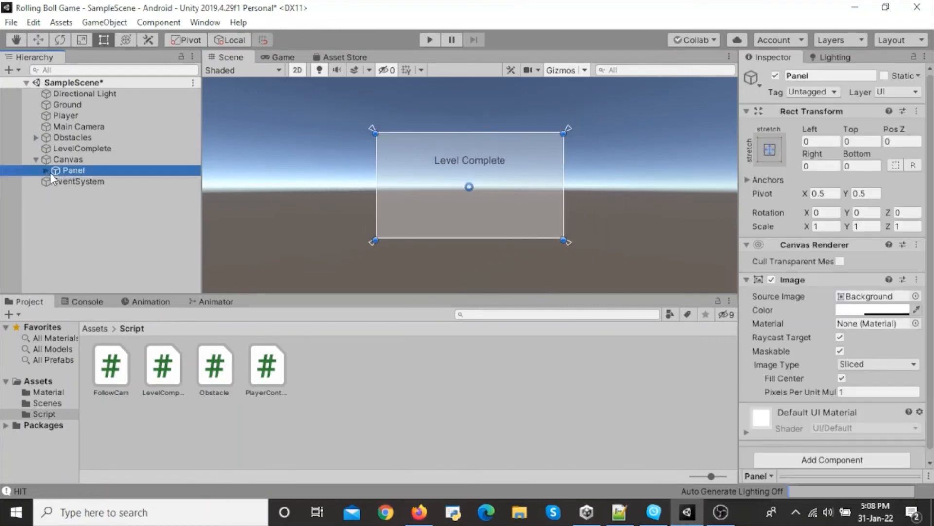
pyautogui.click(78, 170)
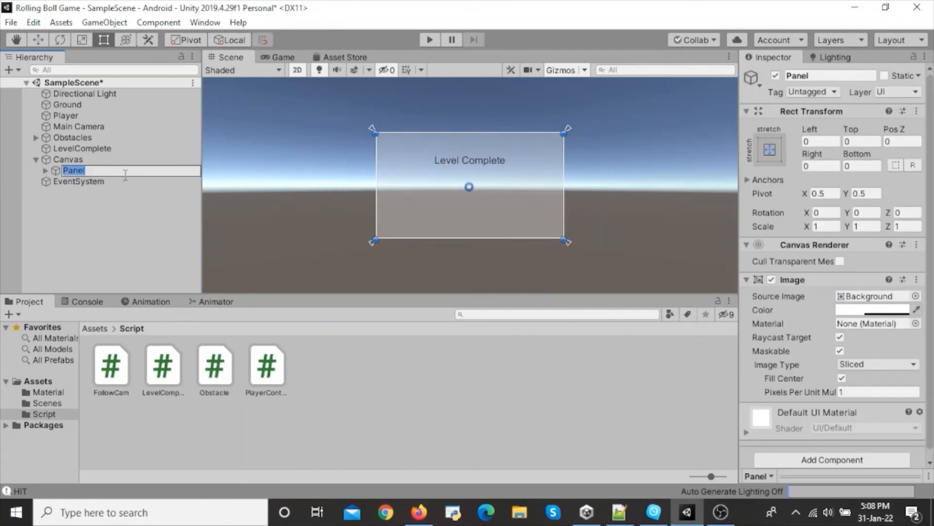
pyautogui.click(60, 171)
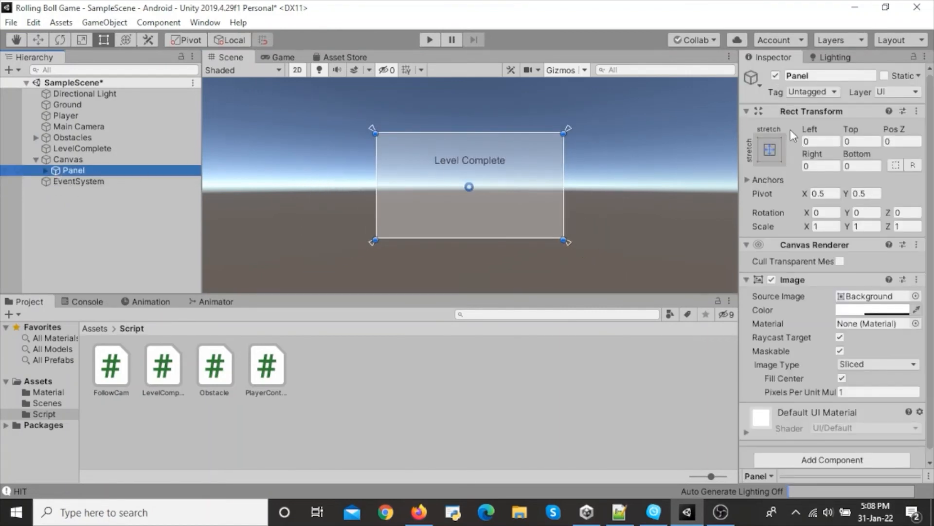
pyautogui.click(776, 76)
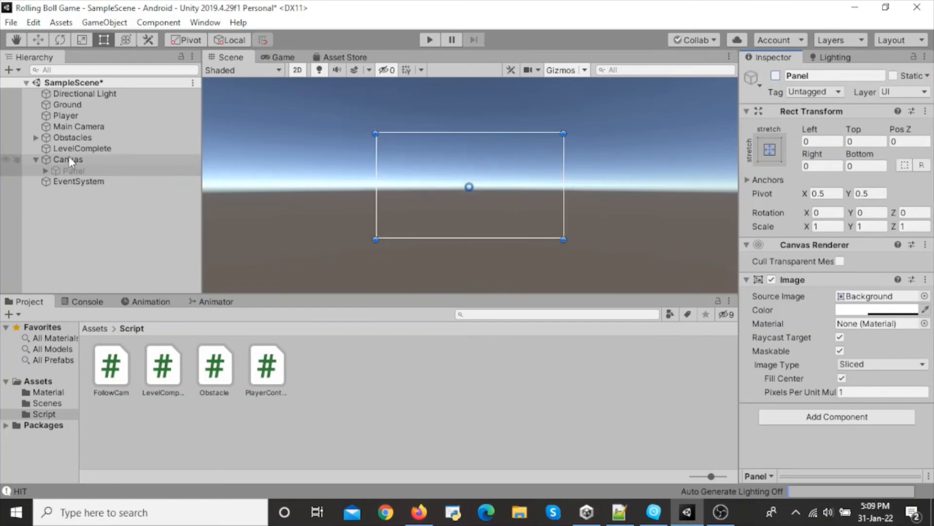